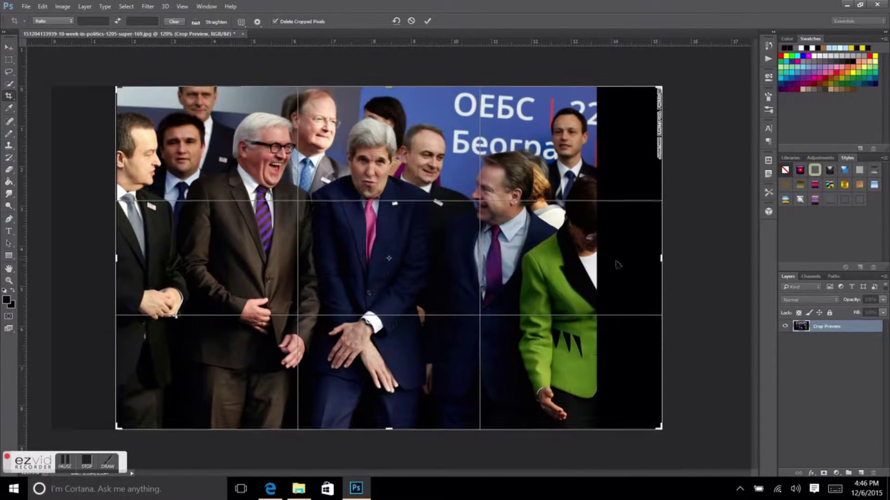
- Crop a strip off the photo's right edge and bring up Save As
{"action": "left_click_drag", "start_coordinate": [661, 258], "coordinate": [610, 258]}
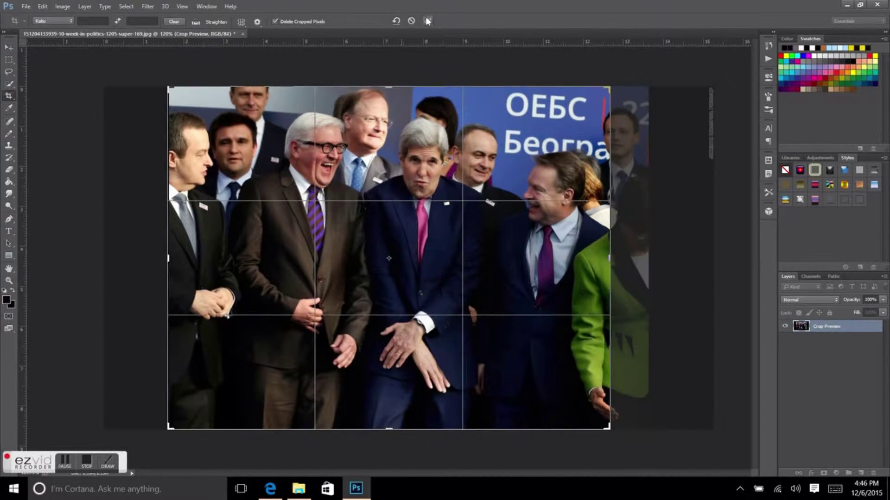
{"action": "left_click", "coordinate": [427, 21]}
{"action": "left_click", "coordinate": [26, 6]}
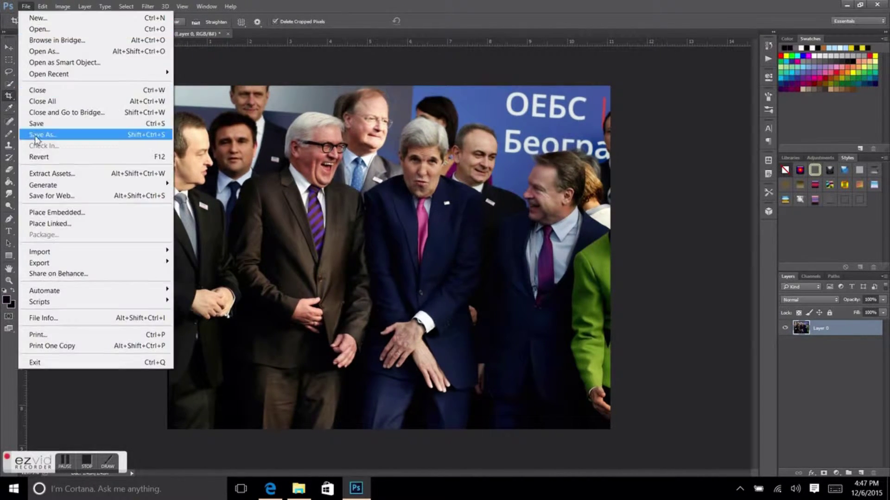
{"action": "left_click", "coordinate": [51, 133]}
{"action": "left_click", "coordinate": [575, 279]}
{"action": "left_click", "coordinate": [370, 364]}
- Save the cropped photo in Photoshop PSD format as kerryedit.psd, then start opening another image
{"action": "left_click", "coordinate": [503, 388]}
{"action": "left_click", "coordinate": [26, 7]}
{"action": "left_click", "coordinate": [51, 133]}
{"action": "type", "text": "kerryedit"}
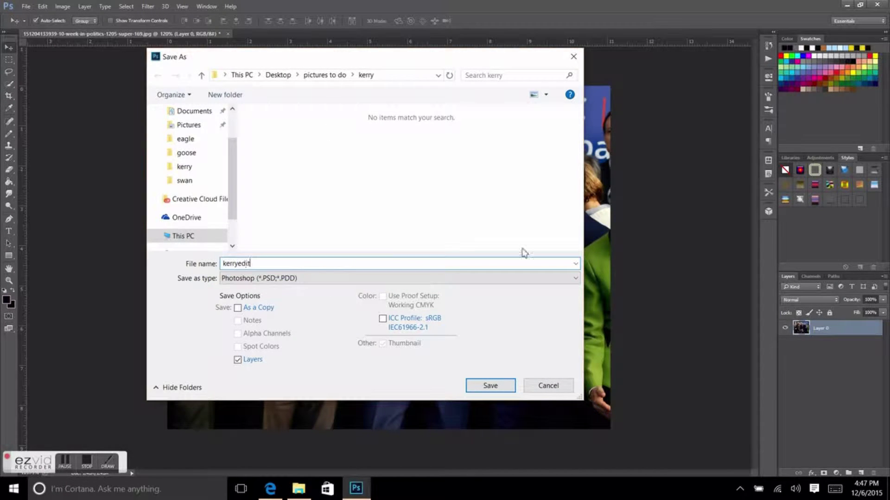
{"action": "left_click", "coordinate": [490, 386]}
{"action": "left_click", "coordinate": [546, 147]}
{"action": "left_click", "coordinate": [8, 96]}
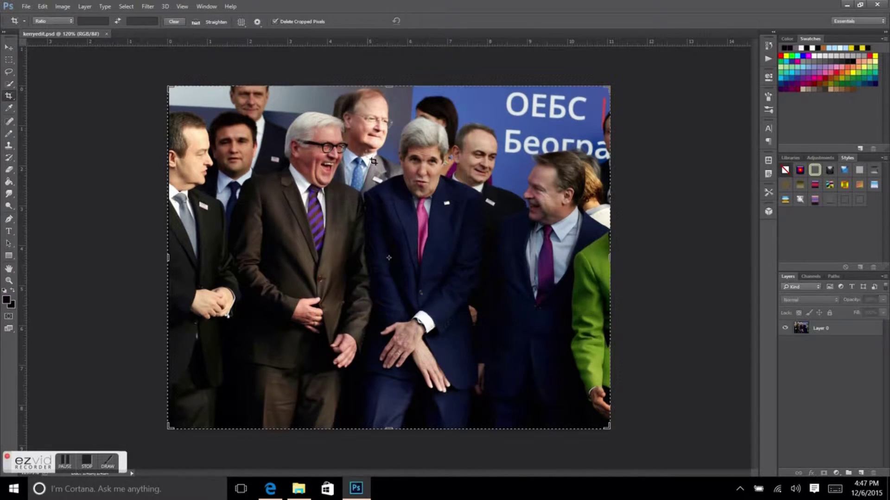
{"action": "left_click", "coordinate": [25, 7]}
{"action": "left_click", "coordinate": [33, 24]}
- Open the rapper photo and Quick Select the black beanie, shrinking the brush to size 2
{"action": "double_click", "coordinate": [533, 174]}
{"action": "key", "text": "z"}
{"action": "left_click", "coordinate": [446, 240]}
{"action": "key", "text": "w"}
{"action": "left_click_drag", "start_coordinate": [398, 120], "coordinate": [474, 163]}
{"action": "left_click_drag", "start_coordinate": [475, 240], "coordinate": [464, 227]}
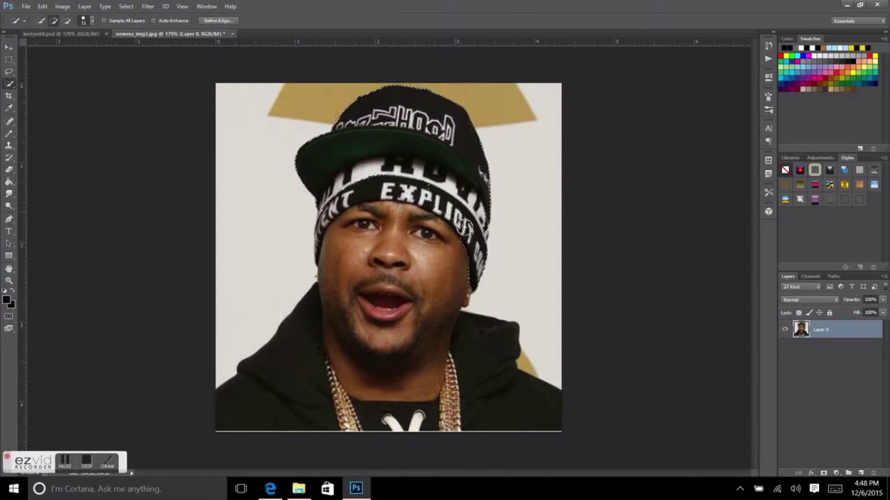
{"action": "left_click", "coordinate": [92, 20]}
{"action": "left_click_drag", "start_coordinate": [43, 33], "coordinate": [36, 34]}
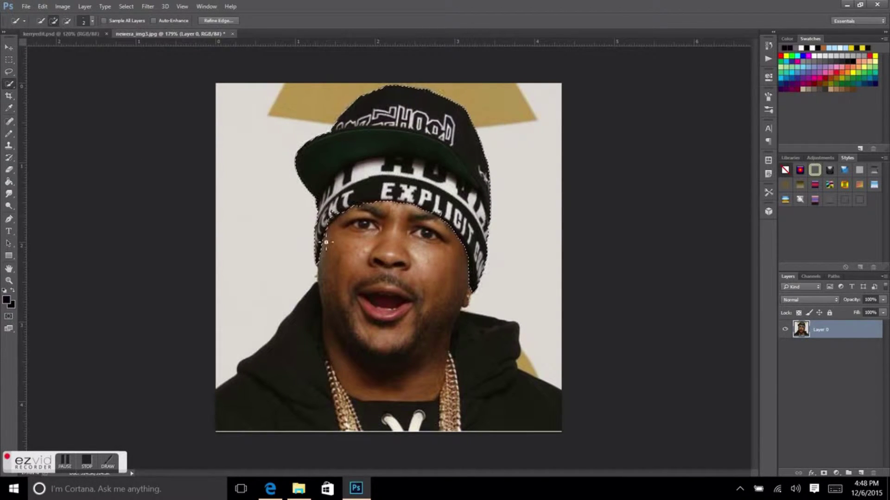
- Drag the beanie into the group photo, then scale it onto the centre man's head
{"action": "key", "text": "v"}
{"action": "left_click_drag", "start_coordinate": [421, 269], "coordinate": [61, 33]}
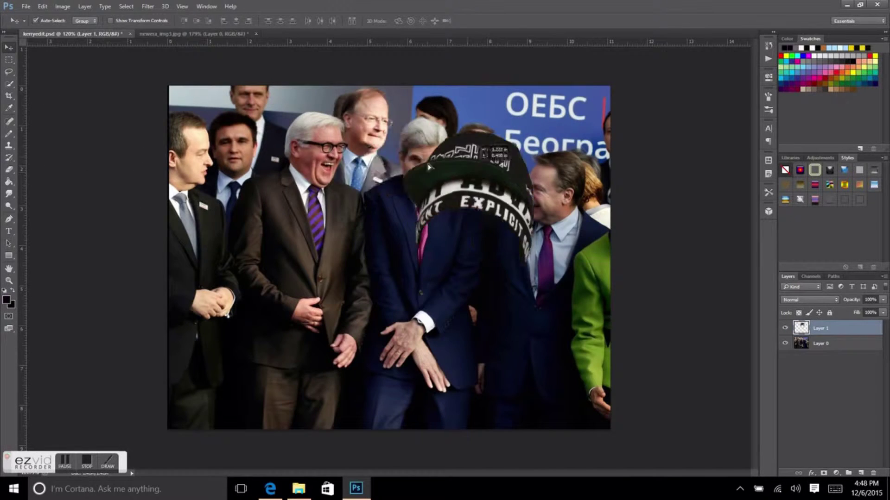
{"action": "key", "text": "ctrl+t"}
{"action": "left_click_drag", "start_coordinate": [424, 125], "coordinate": [359, 199]}
{"action": "left_click_drag", "start_coordinate": [332, 228], "coordinate": [422, 129]}
{"action": "key", "text": "Return"}
- Zoom in, undo a stray move, and enlarge the beanie slightly to fit the head
{"action": "key", "text": "z"}
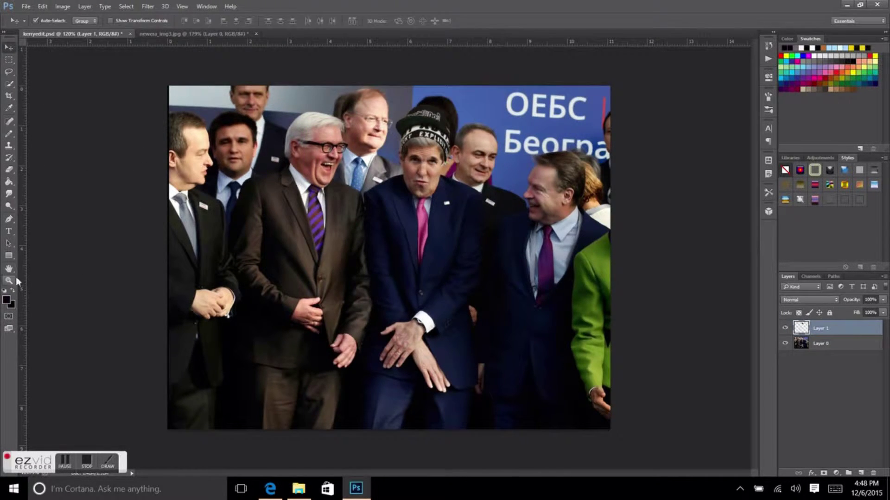
{"action": "left_click", "coordinate": [66, 77]}
{"action": "key", "text": "ctrl+z"}
{"action": "key", "text": "ctrl+z"}
{"action": "key", "text": "ctrl+t"}
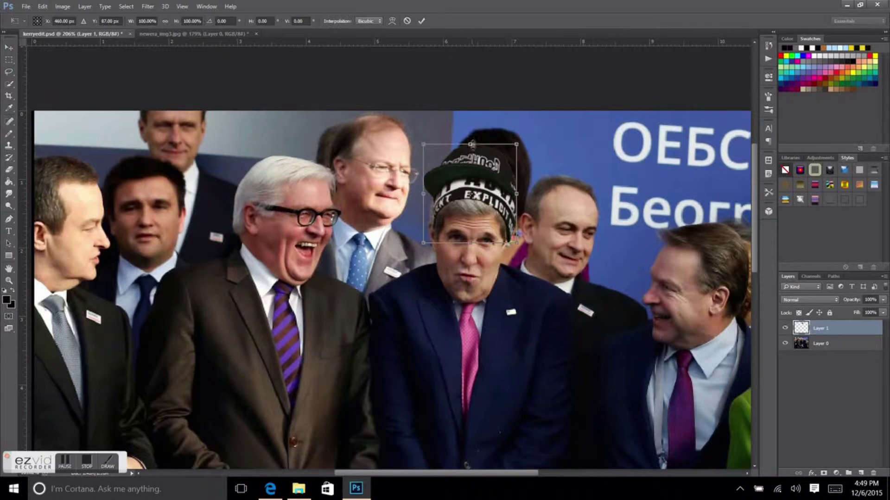
{"action": "left_click_drag", "start_coordinate": [516, 144], "coordinate": [515, 153]}
{"action": "key", "text": "Return"}
{"action": "key", "text": "ctrl+t"}
{"action": "key", "text": "Return"}
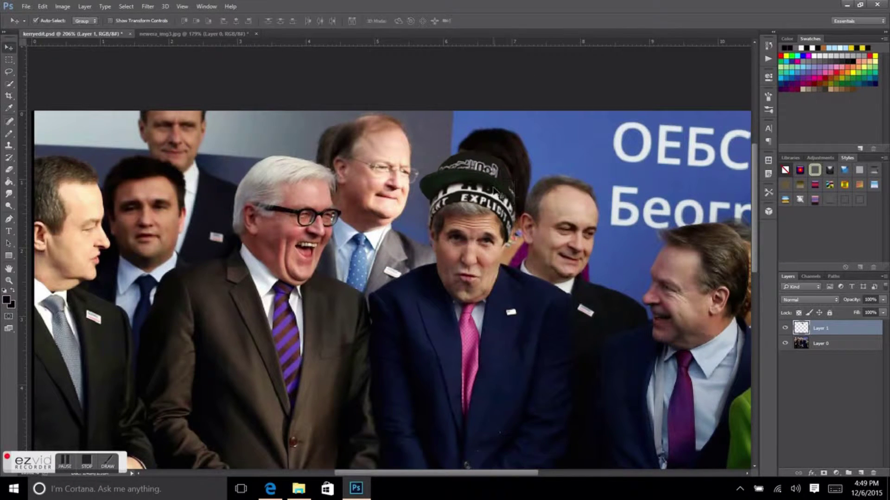
{"action": "scroll", "coordinate": [477, 231], "scroll_direction": "up", "scroll_amount": 3}
{"action": "key", "text": "e"}
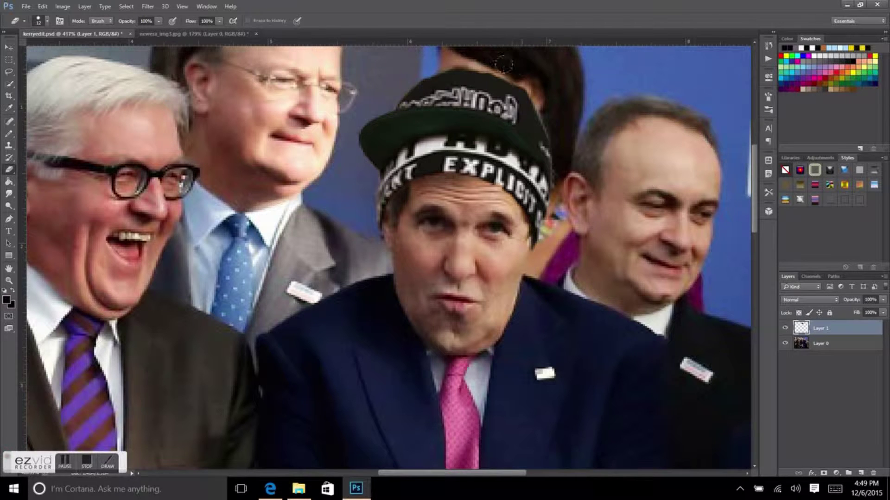
- Set the eraser to size 4 and blend the beanie edges using Eraser, Clone Stamp and Smudge
{"action": "left_click", "coordinate": [46, 19]}
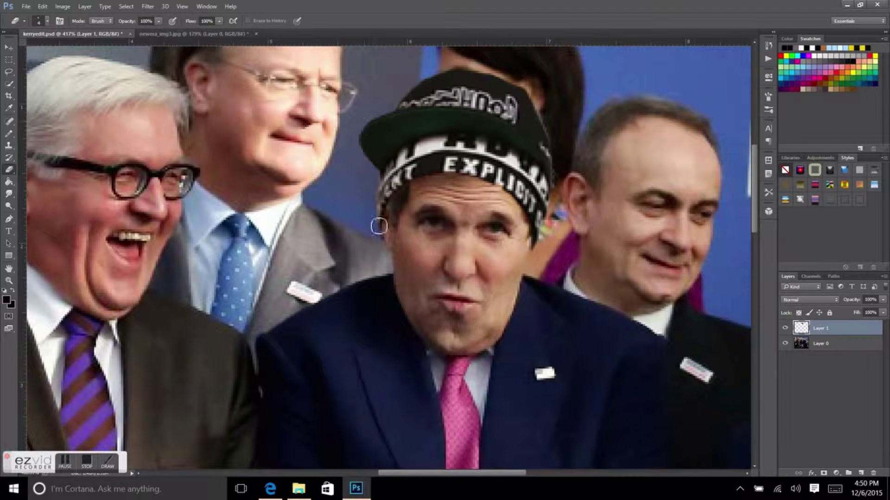
{"action": "key", "text": "v"}
{"action": "left_click", "coordinate": [8, 145]}
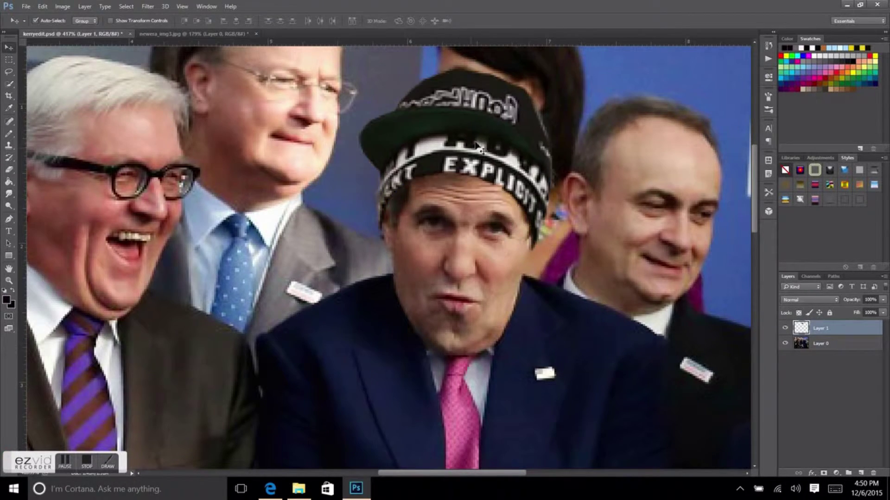
{"action": "left_click", "coordinate": [834, 344]}
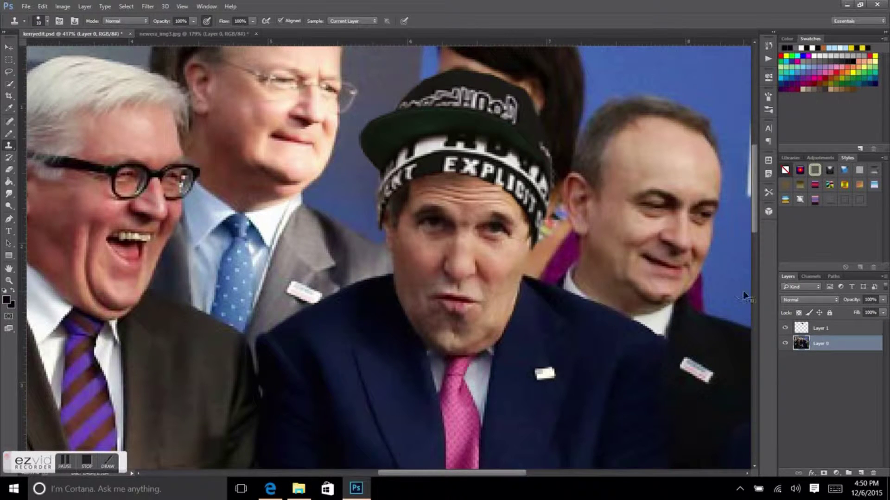
{"action": "key", "text": "r"}
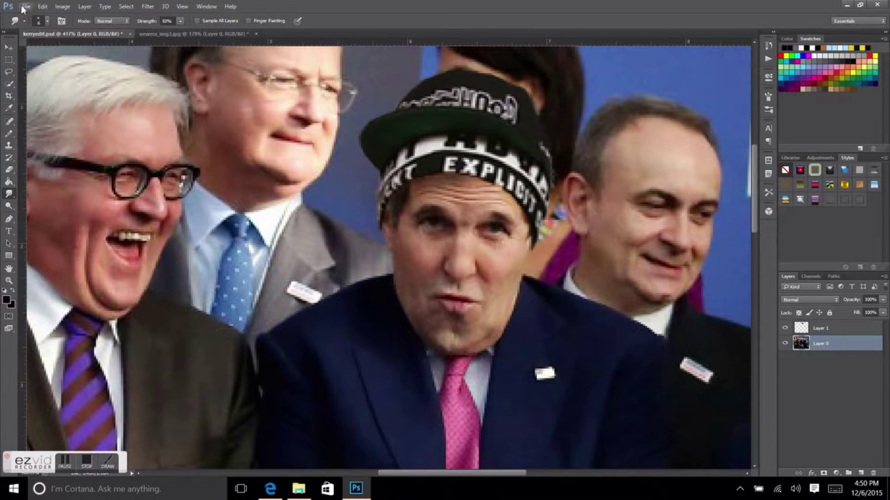
{"action": "key", "text": "e"}
{"action": "key", "text": "alt+bracketright"}
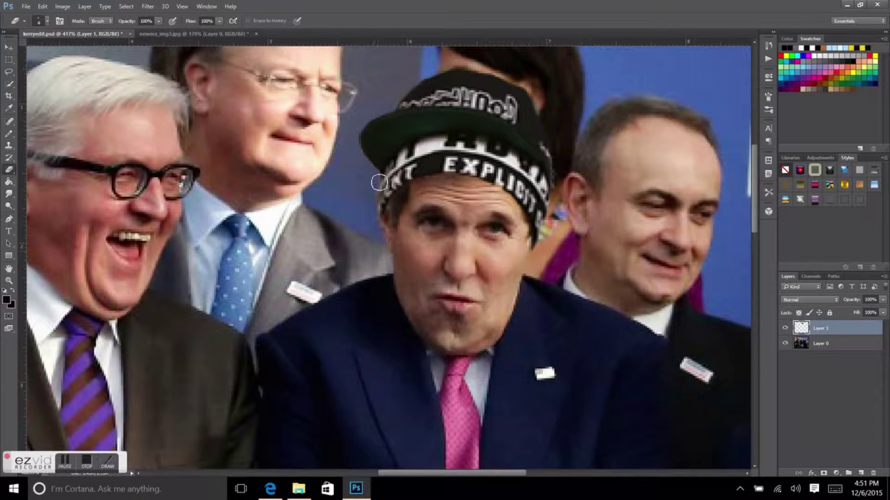
{"action": "left_click", "coordinate": [8, 194]}
- Keep touching up the hairline on both the photo and beanie layers, then save
{"action": "left_click", "coordinate": [26, 6]}
{"action": "key", "text": "Escape"}
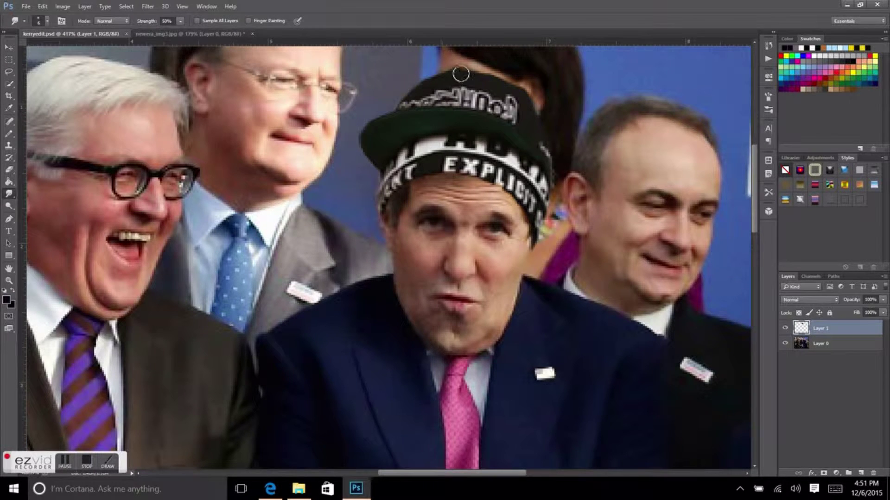
{"action": "key", "text": "alt+bracketleft"}
{"action": "key", "text": "s"}
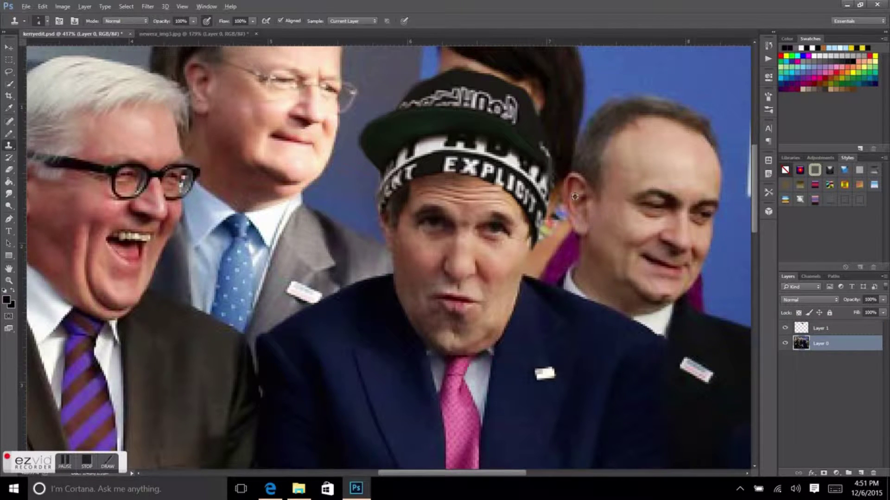
{"action": "key", "text": "e"}
{"action": "key", "text": "alt+bracketright"}
{"action": "key", "text": "ctrl+s"}
- Finish smudging and cloning the hair, zoom out, and bring up the Open window
{"action": "key", "text": "r"}
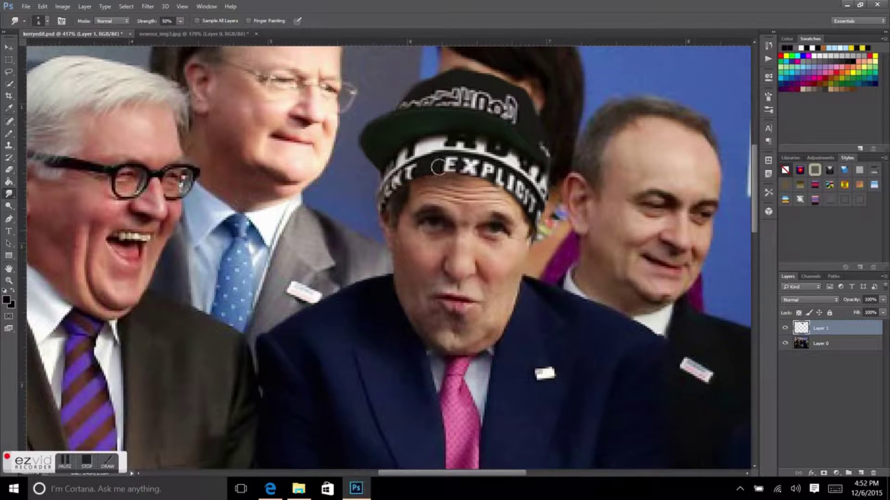
{"action": "key", "text": "alt+bracketleft"}
{"action": "key", "text": "s"}
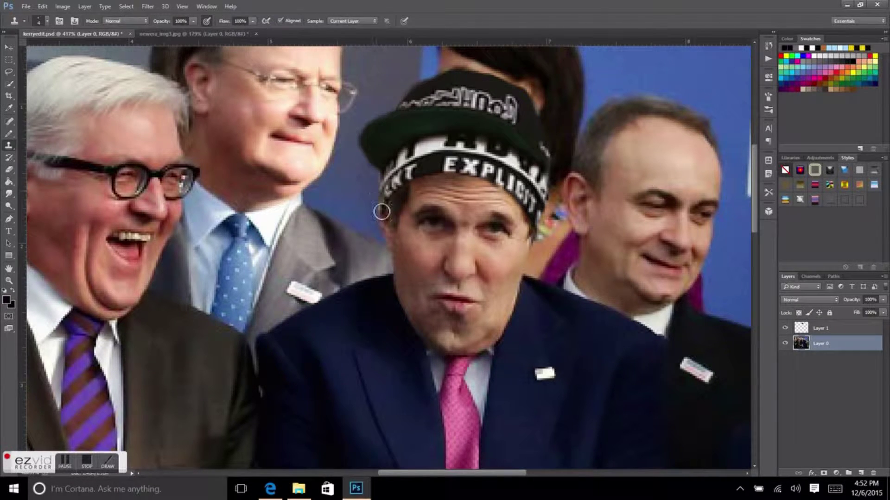
{"action": "key", "text": "v"}
{"action": "key", "text": "ctrl+minus"}
{"action": "key", "text": "ctrl+o"}
{"action": "scroll", "coordinate": [589, 216], "scroll_direction": "up", "scroll_amount": 2}
- Open the necklace photo, Quick Select both chain strands, and drag the chain into kerryedit.psd
{"action": "double_click", "coordinate": [472, 209]}
{"action": "key", "text": "w"}
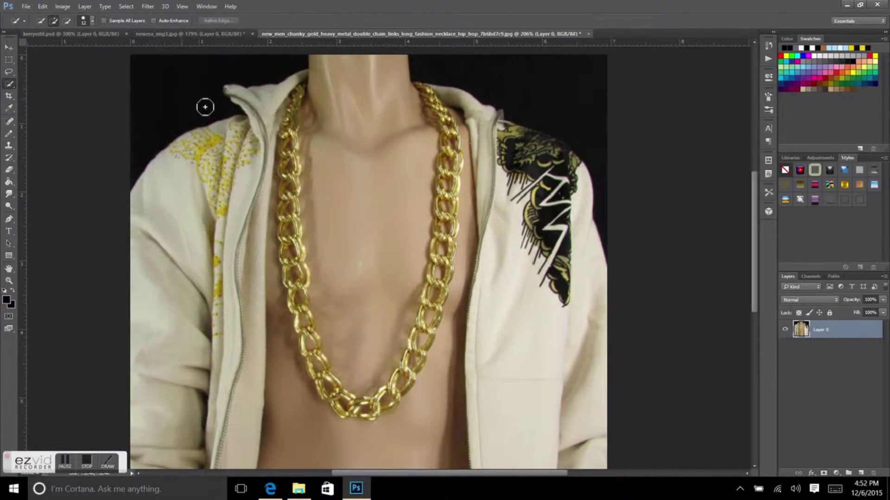
{"action": "mouse_move", "coordinate": [440, 264]}
{"action": "left_mouse_down"}
{"action": "mouse_move", "coordinate": [461, 263]}
{"action": "mouse_move", "coordinate": [343, 404]}
{"action": "left_mouse_up"}
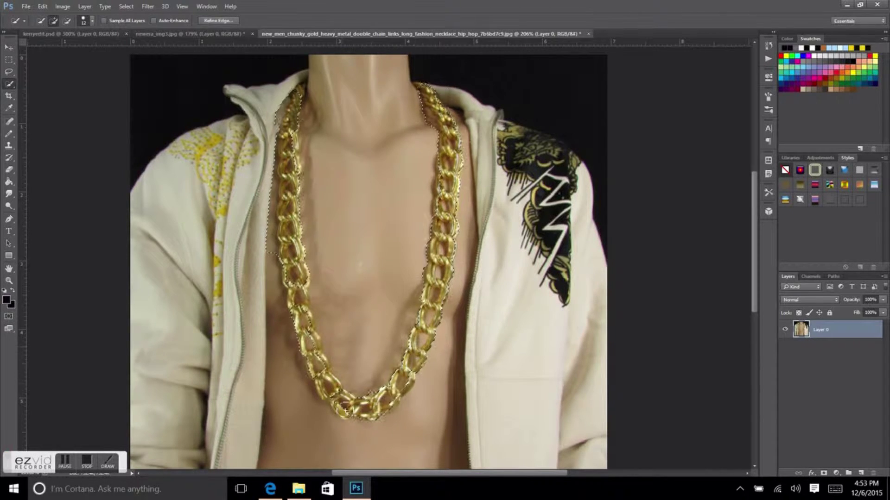
{"action": "left_click_drag", "start_coordinate": [326, 366], "coordinate": [442, 187]}
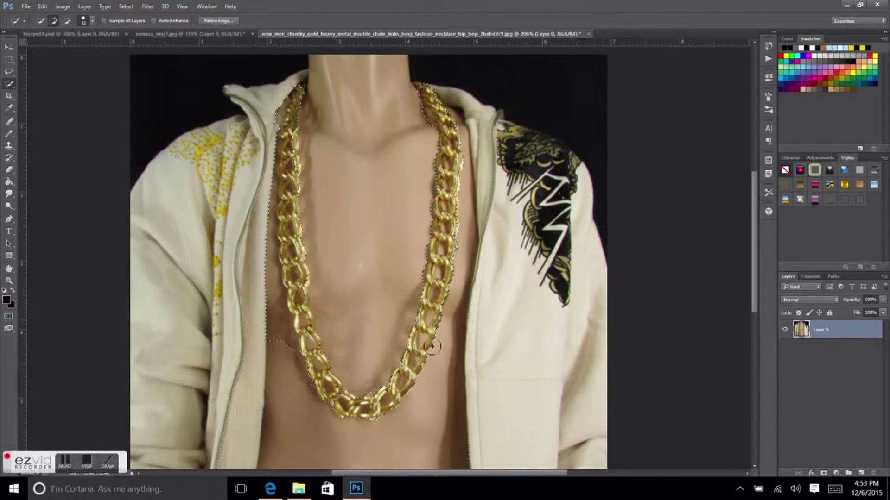
{"action": "key", "text": "v"}
{"action": "left_click_drag", "start_coordinate": [461, 162], "coordinate": [214, 164]}
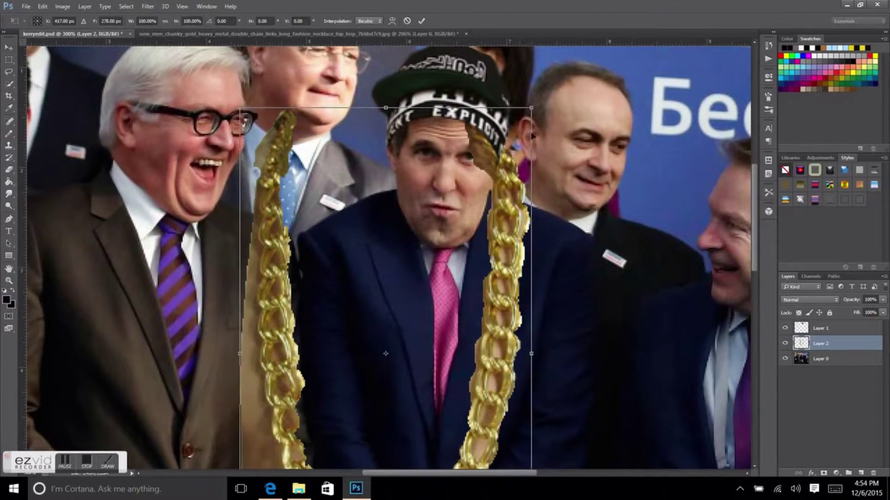
- Commit the chain's placement, set Layer 2 opacity to 96%, and erase the tan patch beside it
{"action": "key", "text": "Return"}
{"action": "key", "text": "e"}
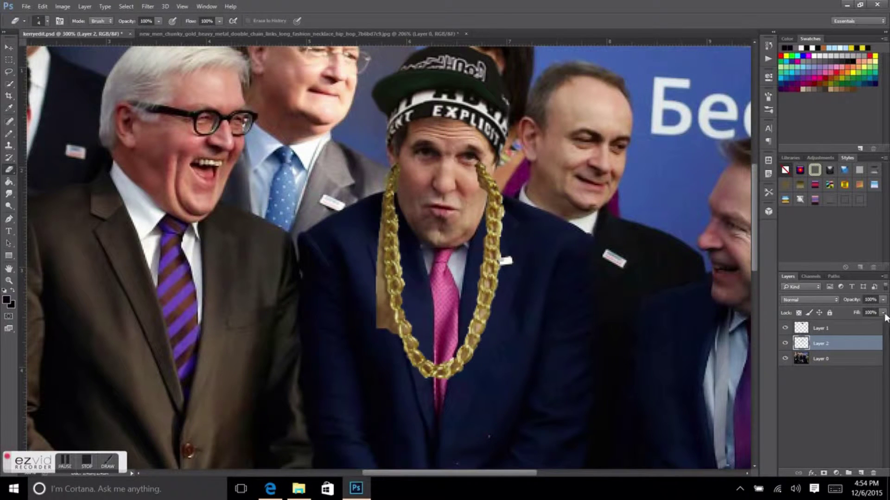
{"action": "left_click_drag", "start_coordinate": [883, 299], "coordinate": [854, 310]}
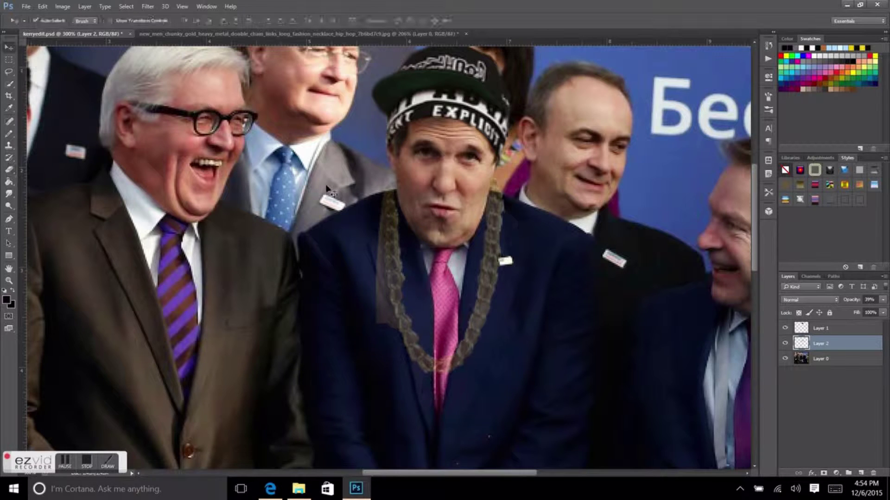
{"action": "left_click_drag", "start_coordinate": [883, 300], "coordinate": [877, 310]}
{"action": "key", "text": "r"}
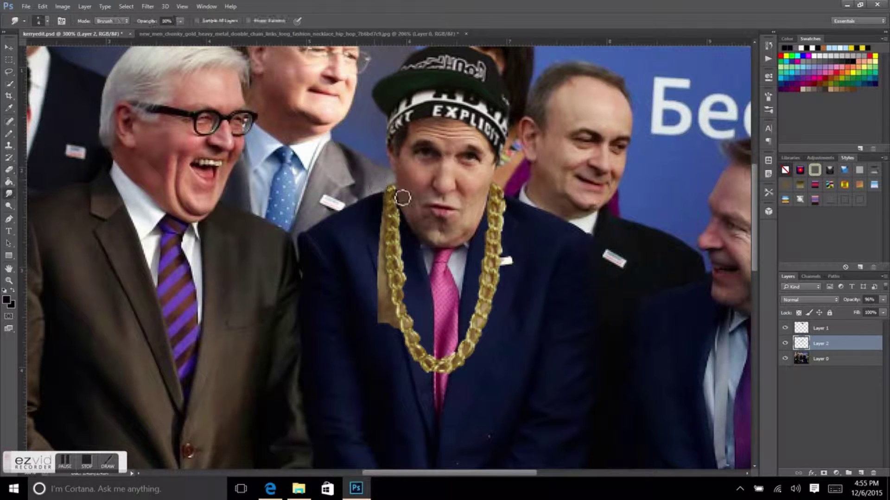
{"action": "key", "text": "e"}
{"action": "left_click_drag", "start_coordinate": [385, 211], "coordinate": [380, 284]}
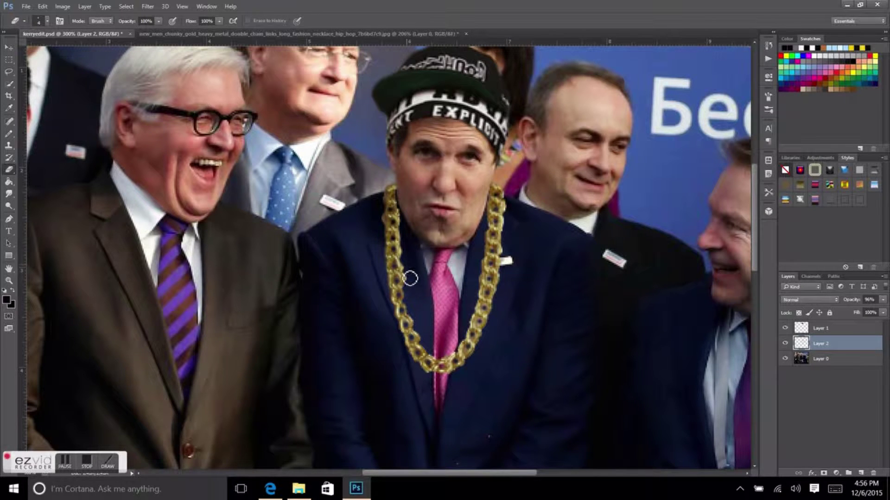
{"action": "left_click", "coordinate": [9, 194]}
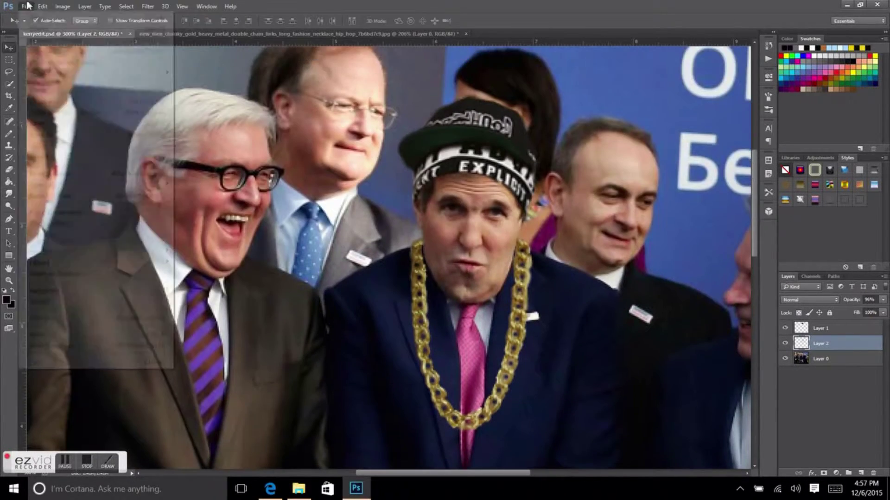
- Close the necklace photo and open the gold diamond watch image
{"action": "key", "text": "v"}
{"action": "left_click", "coordinate": [462, 33]}
{"action": "left_click", "coordinate": [26, 7]}
{"action": "left_click", "coordinate": [59, 22]}
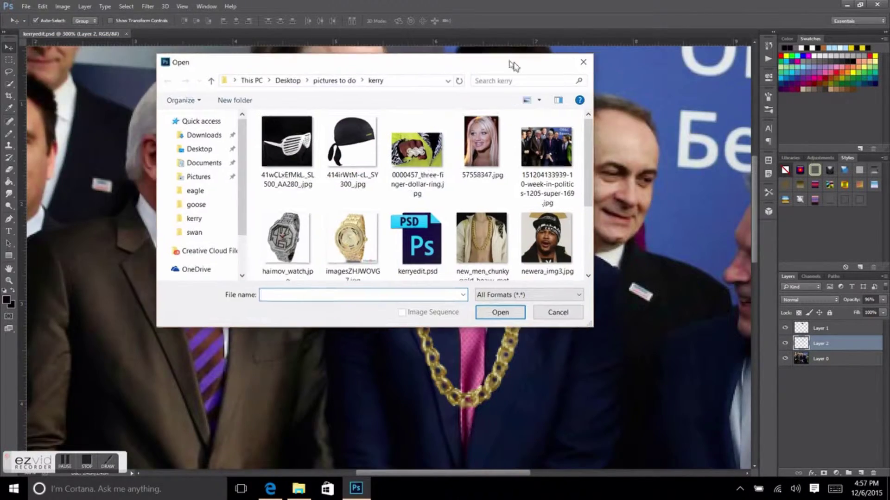
{"action": "key", "text": "Escape"}
{"action": "scroll", "coordinate": [389, 255], "scroll_direction": "down", "scroll_amount": 5}
{"action": "left_click", "coordinate": [25, 7]}
{"action": "left_click", "coordinate": [59, 22]}
{"action": "left_click", "coordinate": [447, 198]}
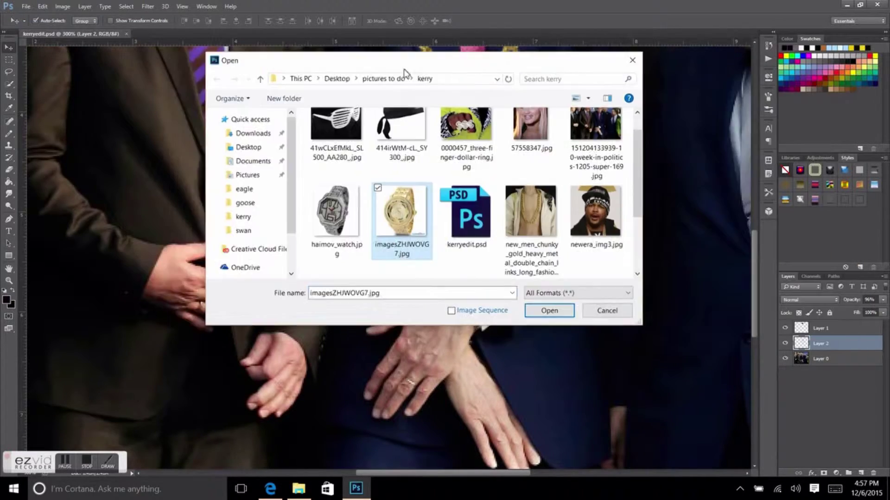
{"action": "key", "text": "Return"}
- Zoom in, Quick Select the whole gold watch, and drag it into the group photo
{"action": "key", "text": "z"}
{"action": "left_click_drag", "start_coordinate": [407, 232], "coordinate": [445, 233]}
{"action": "key", "text": "w"}
{"action": "left_click_drag", "start_coordinate": [584, 408], "coordinate": [587, 431]}
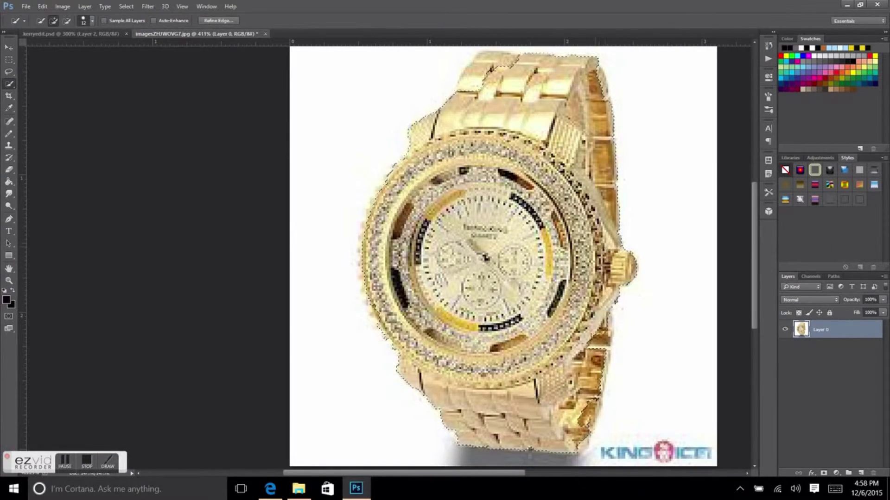
{"action": "key", "text": "v"}
{"action": "mouse_move", "coordinate": [532, 167]}
{"action": "left_mouse_down"}
{"action": "mouse_move", "coordinate": [505, 166]}
{"action": "mouse_move", "coordinate": [473, 345]}
{"action": "left_mouse_up"}
{"action": "key", "text": "ctrl+t"}
- Commit the watch, lower its layer opacity, and erase where it overlaps the shirt cuff
{"action": "key", "text": "Return"}
{"action": "key", "text": "z"}
{"action": "left_click_drag", "start_coordinate": [464, 324], "coordinate": [510, 325]}
{"action": "left_click", "coordinate": [882, 300]}
{"action": "left_click_drag", "start_coordinate": [882, 311], "coordinate": [858, 313]}
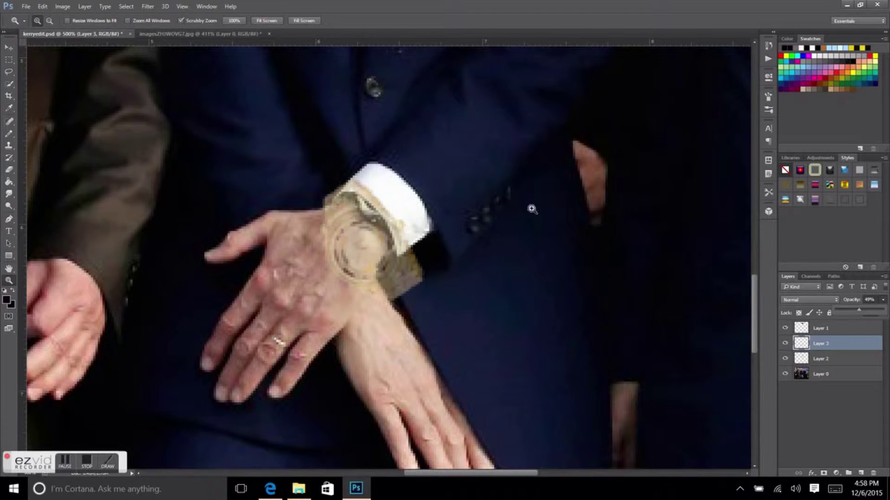
{"action": "key", "text": "e"}
{"action": "left_click_drag", "start_coordinate": [394, 218], "coordinate": [352, 192]}
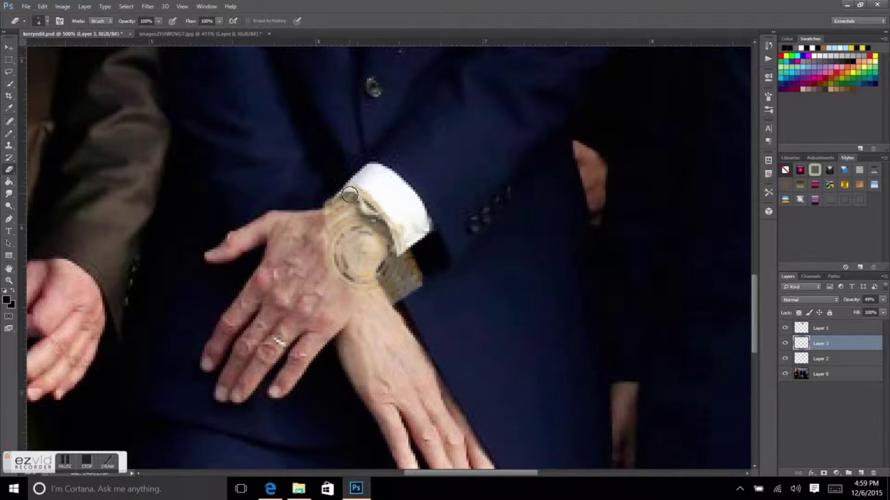
- Nudge the watch down onto the wrist and reconfirm its placement
{"action": "left_click_drag", "start_coordinate": [883, 301], "coordinate": [888, 311]}
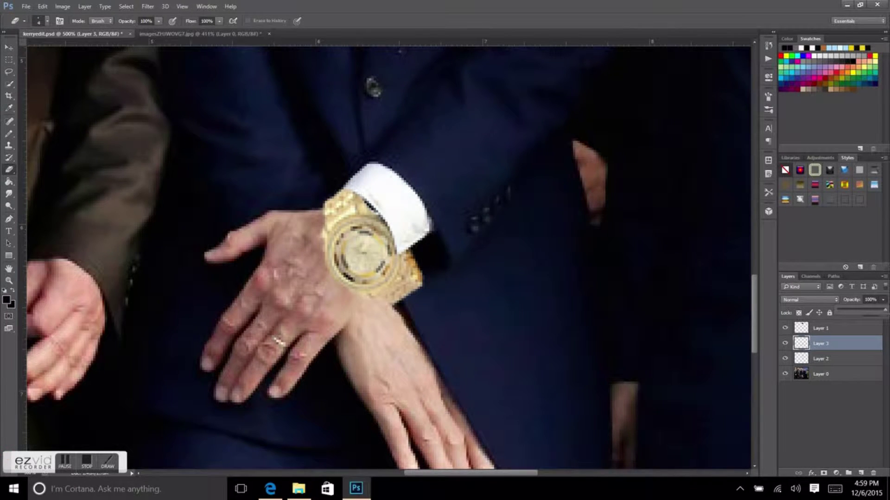
{"action": "key", "text": "ctrl+z"}
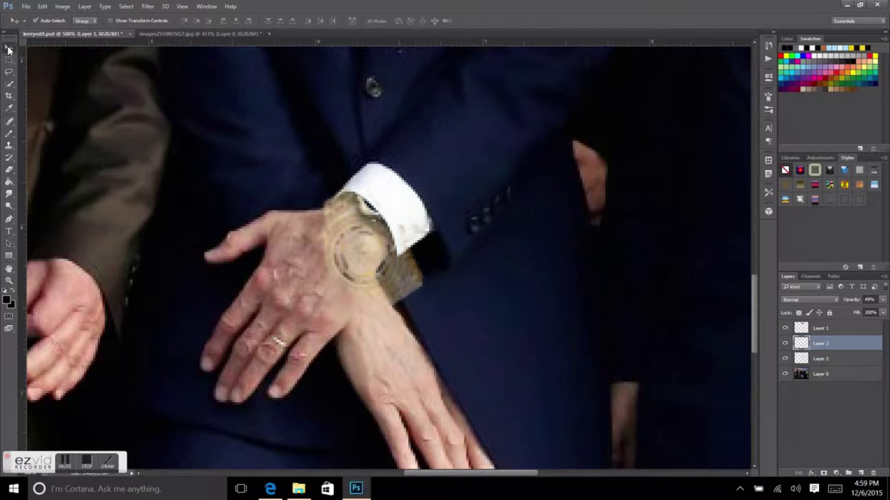
{"action": "left_click_drag", "start_coordinate": [403, 225], "coordinate": [398, 234]}
{"action": "key", "text": "ctrl+z"}
{"action": "key", "text": "ctrl+t"}
{"action": "key", "text": "Return"}
{"action": "key", "text": "v"}
- Touch up the watch edges, view the whole photo, and open then dismiss Hue/Saturation
{"action": "left_click", "coordinate": [6, 170]}
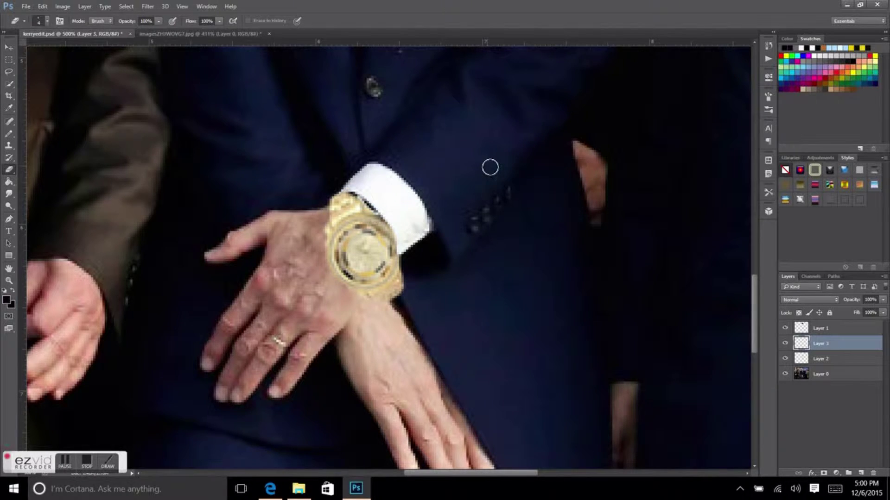
{"action": "key", "text": "v"}
{"action": "key", "text": "ctrl+1"}
{"action": "left_click", "coordinate": [63, 7]}
{"action": "left_click", "coordinate": [195, 90]}
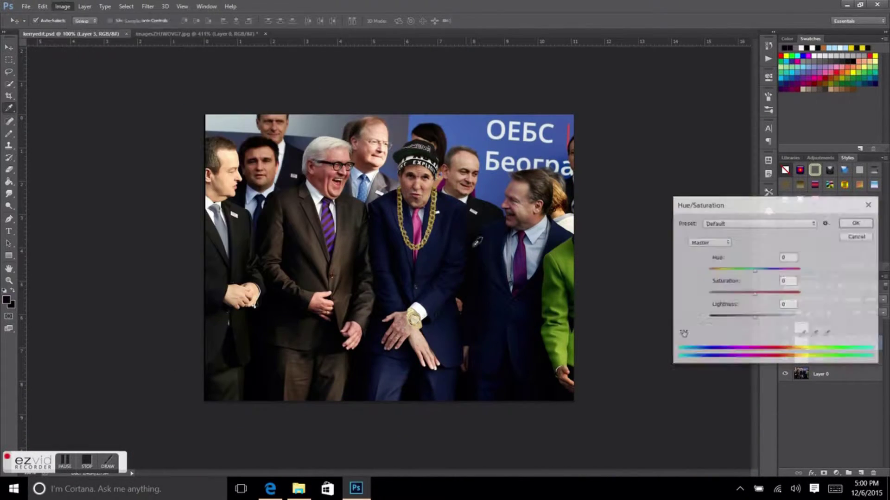
{"action": "key", "text": "Escape"}
{"action": "key", "text": "e"}
{"action": "scroll", "coordinate": [418, 257], "scroll_direction": "up", "scroll_amount": 5}
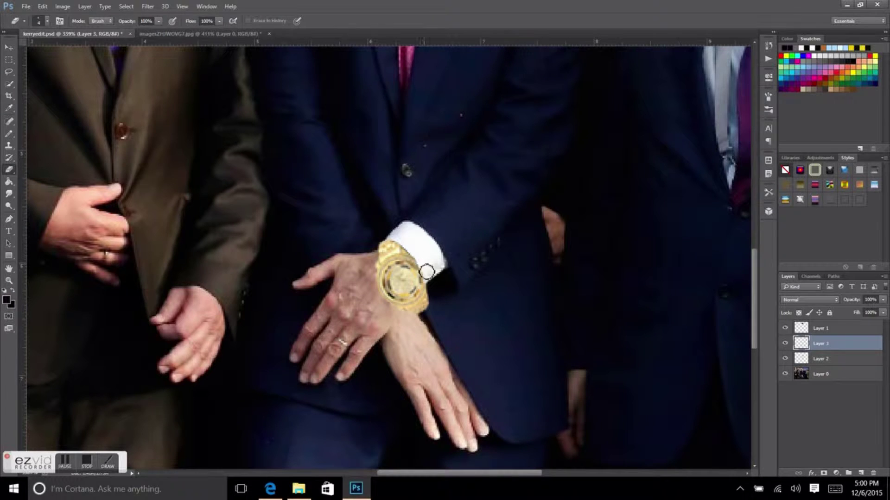
- Save the document, clean up around the watch and hands, and bring up the Open window
{"action": "key", "text": "v"}
{"action": "key", "text": "ctrl+s"}
{"action": "left_click_drag", "start_coordinate": [219, 229], "coordinate": [328, 181]}
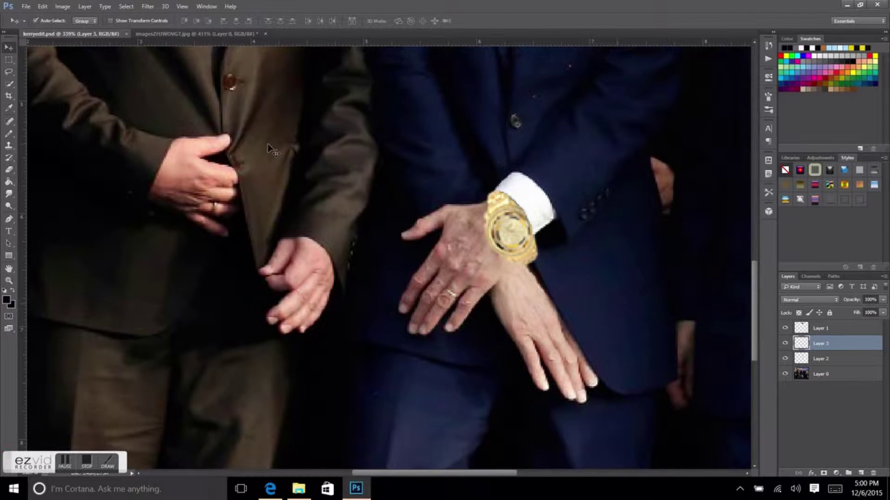
{"action": "key", "text": "e"}
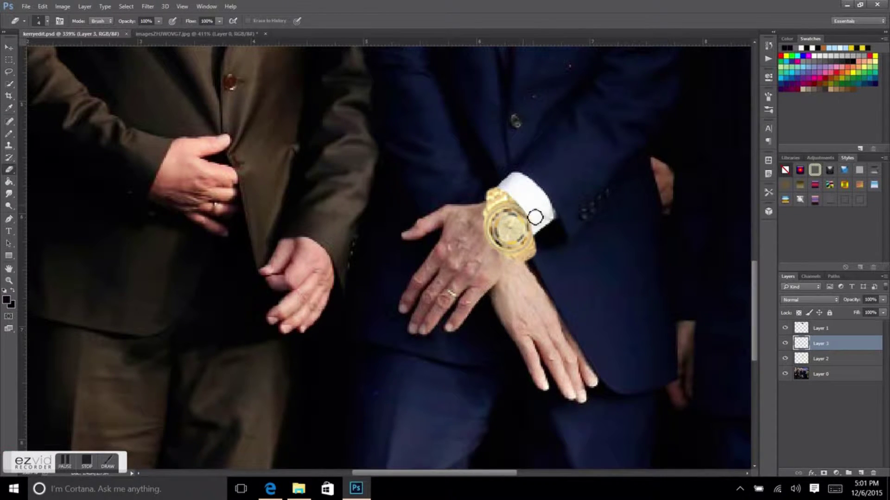
{"action": "key", "text": "ctrl+1"}
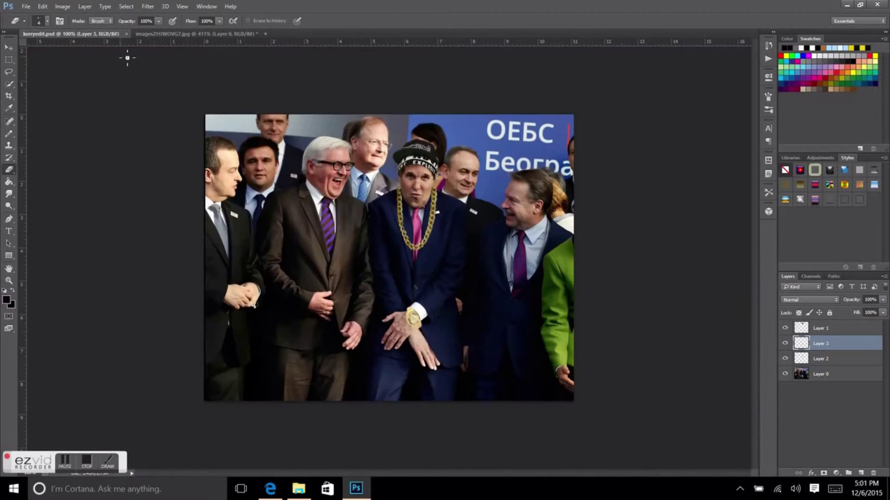
{"action": "key", "text": "ctrl+o"}
{"action": "mouse_move", "coordinate": [466, 68]}
{"action": "left_mouse_down"}
{"action": "mouse_move", "coordinate": [562, 73]}
{"action": "mouse_move", "coordinate": [638, 49]}
{"action": "left_mouse_up"}
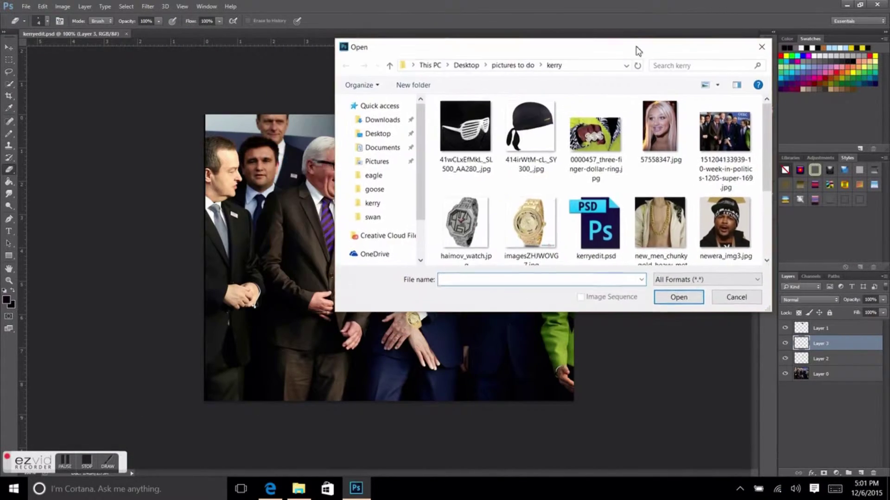
- Open the dollar-sign ring image and set the Quick Selection brush to 37
{"action": "double_click", "coordinate": [606, 155]}
{"action": "key", "text": "w"}
{"action": "left_click", "coordinate": [92, 21]}
{"action": "left_click", "coordinate": [62, 47]}
{"action": "key", "text": "Return"}
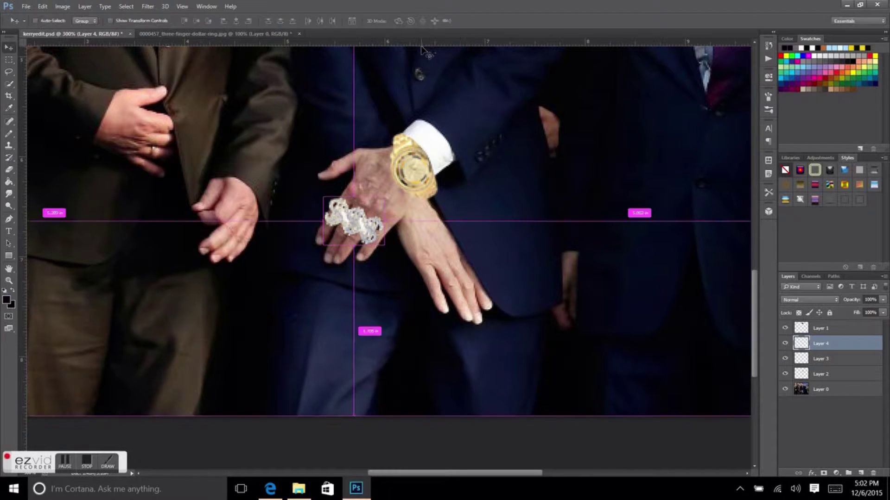
- Try boosting the ring's saturation to +58 in Hue/Saturation, then cancel the change
{"action": "left_click", "coordinate": [62, 6]}
{"action": "left_click", "coordinate": [186, 82]}
{"action": "left_click_drag", "start_coordinate": [738, 206], "coordinate": [566, 162]}
{"action": "left_click_drag", "start_coordinate": [581, 245], "coordinate": [607, 250]}
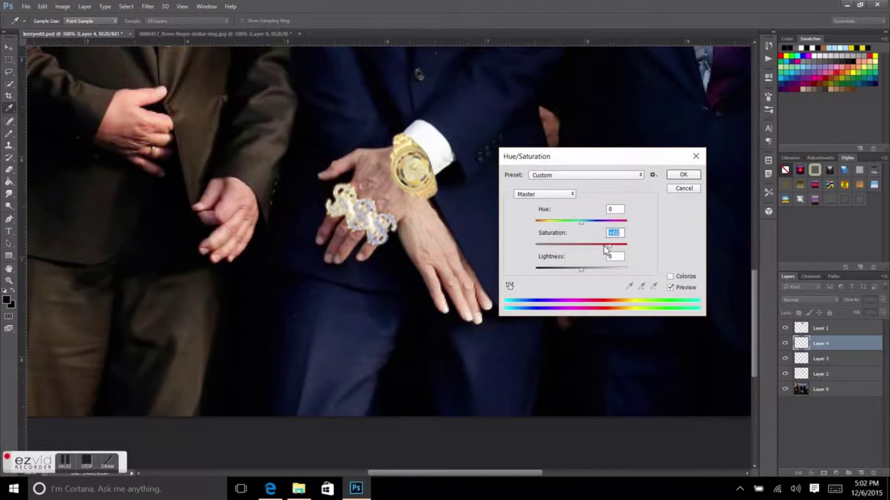
{"action": "left_click", "coordinate": [684, 188]}
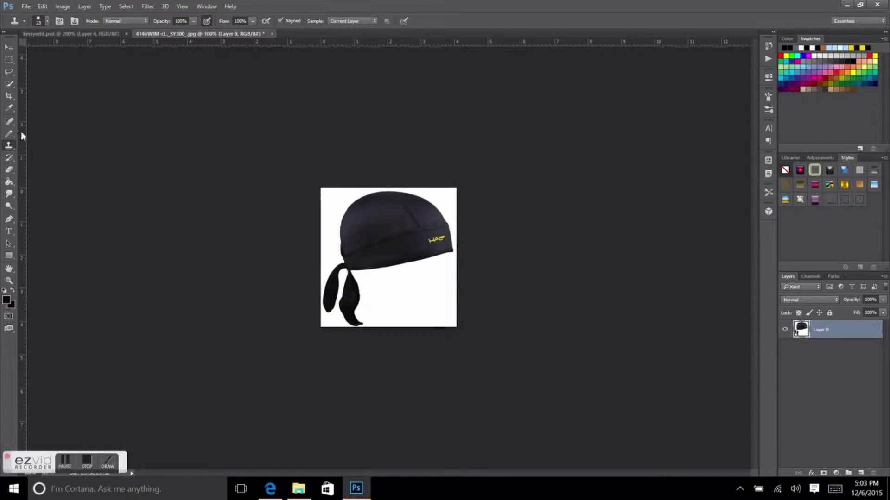
- Quick-select the black bandana and drag it onto the laughing man's head
{"action": "key", "text": "w"}
{"action": "left_click_drag", "start_coordinate": [391, 219], "coordinate": [339, 291]}
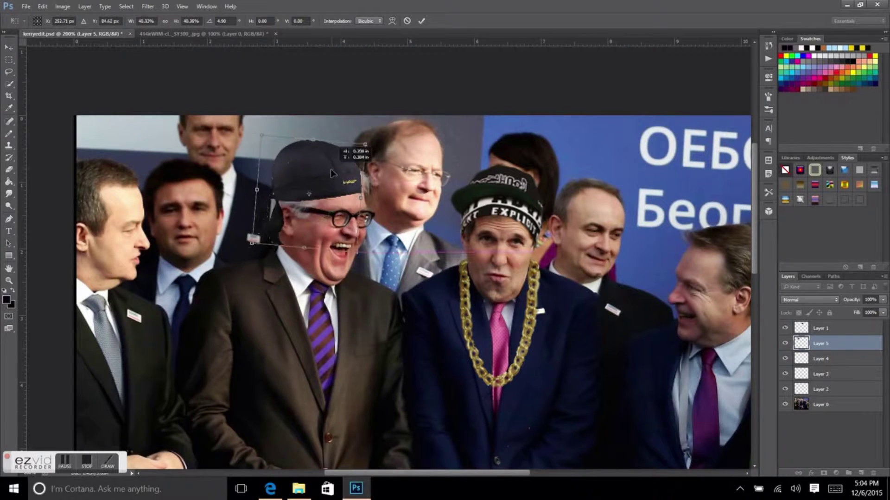
{"action": "left_click_drag", "start_coordinate": [331, 174], "coordinate": [240, 247]}
{"action": "left_click", "coordinate": [421, 21]}
- Rotate the bandana about 8° with Free Transform to fit his head
{"action": "key", "text": "ctrl+t"}
{"action": "left_click_drag", "start_coordinate": [384, 153], "coordinate": [395, 147]}
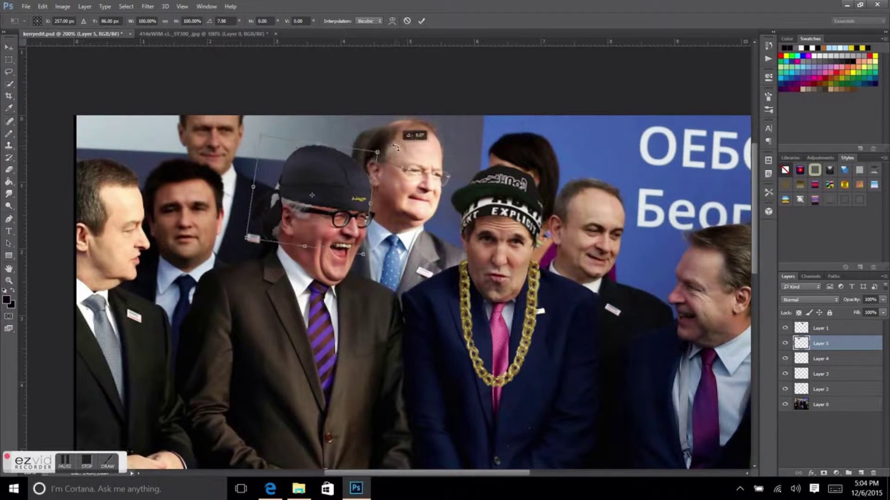
{"action": "left_click", "coordinate": [421, 21]}
{"action": "left_click", "coordinate": [26, 6]}
{"action": "left_click", "coordinate": [67, 463]}
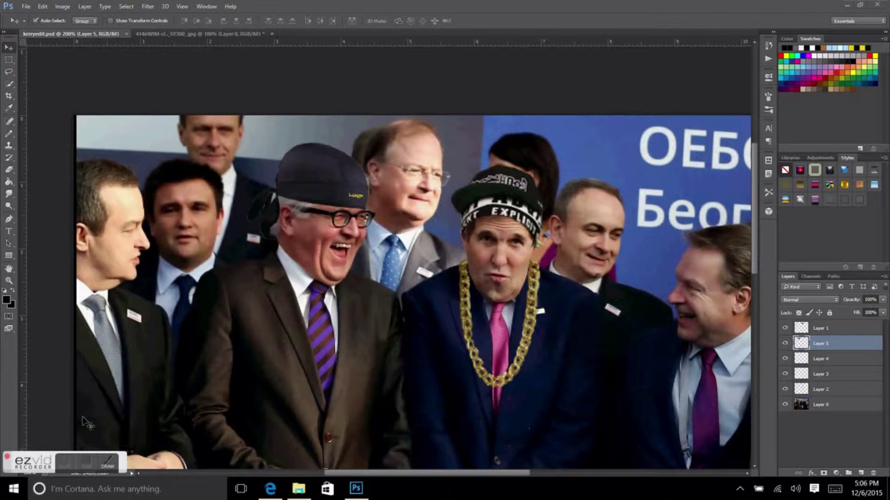
- Blend the bandana's edges into his hair with the Eraser, Clone Stamp and Smudge tools
{"action": "key", "text": "e"}
{"action": "scroll", "coordinate": [241, 310], "scroll_direction": "up", "scroll_amount": 3}
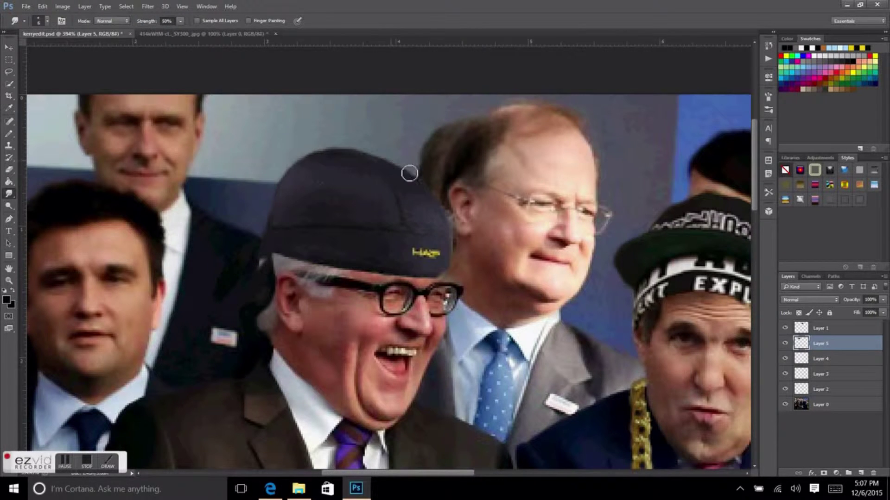
{"action": "left_click", "coordinate": [821, 404]}
{"action": "key", "text": "s"}
{"action": "left_click", "coordinate": [42, 20]}
{"action": "key", "text": "Return"}
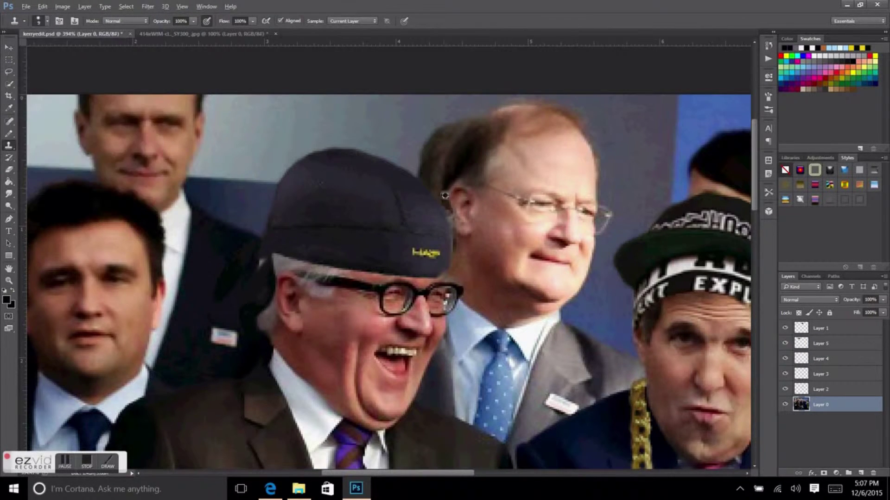
{"action": "left_click", "coordinate": [9, 190]}
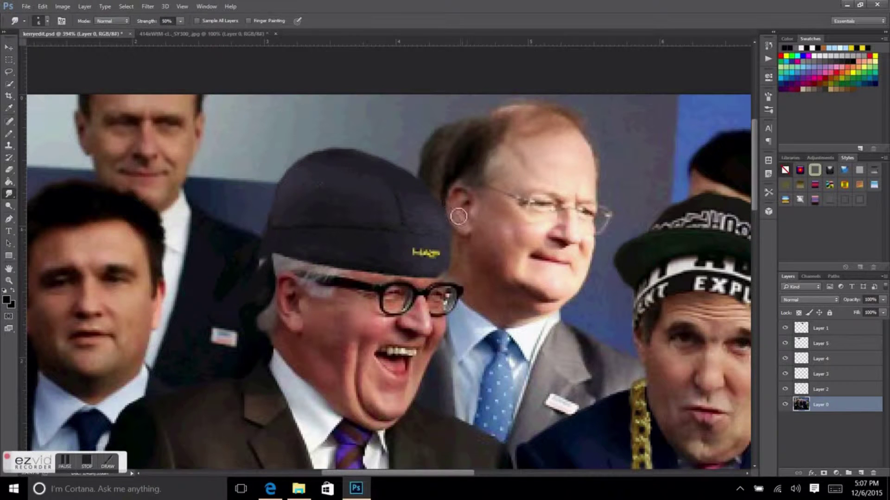
{"action": "left_click", "coordinate": [319, 201], "text": "ctrl"}
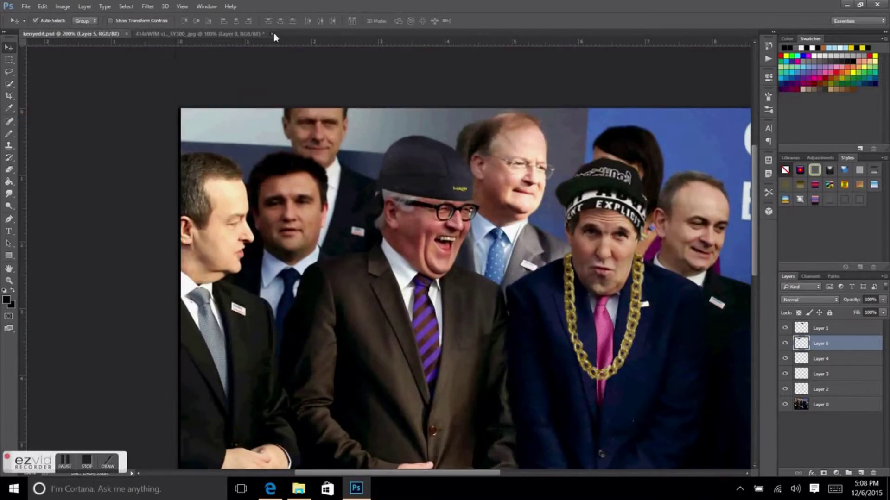
{"action": "left_click", "coordinate": [26, 6]}
{"action": "left_click", "coordinate": [32, 27]}
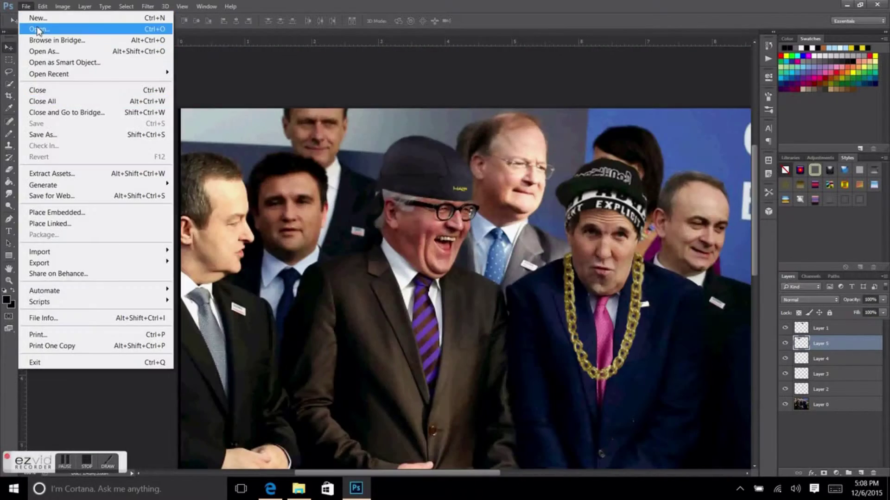
- Open the jewelled teeth image, fit it into the laughing man's mouth and erase its edges
{"action": "double_click", "coordinate": [601, 155]}
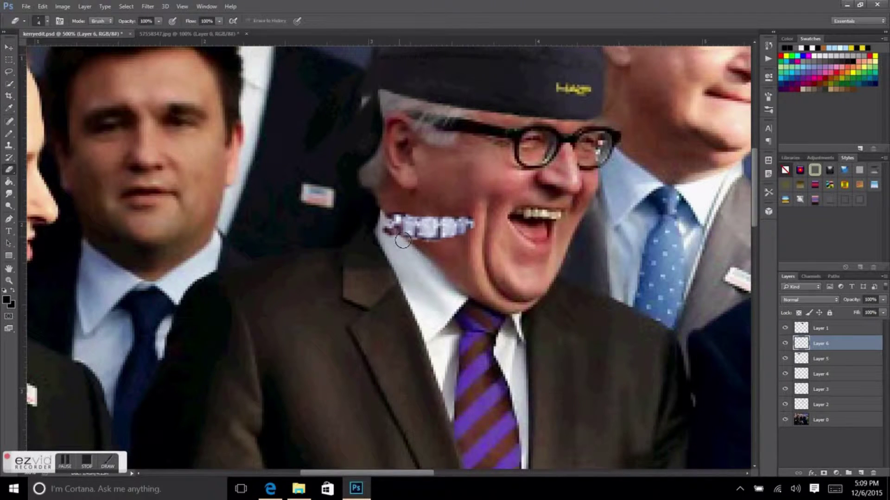
{"action": "key", "text": "ctrl+t"}
{"action": "left_click_drag", "start_coordinate": [436, 227], "coordinate": [570, 204]}
{"action": "key", "text": "Return"}
{"action": "key", "text": "e"}
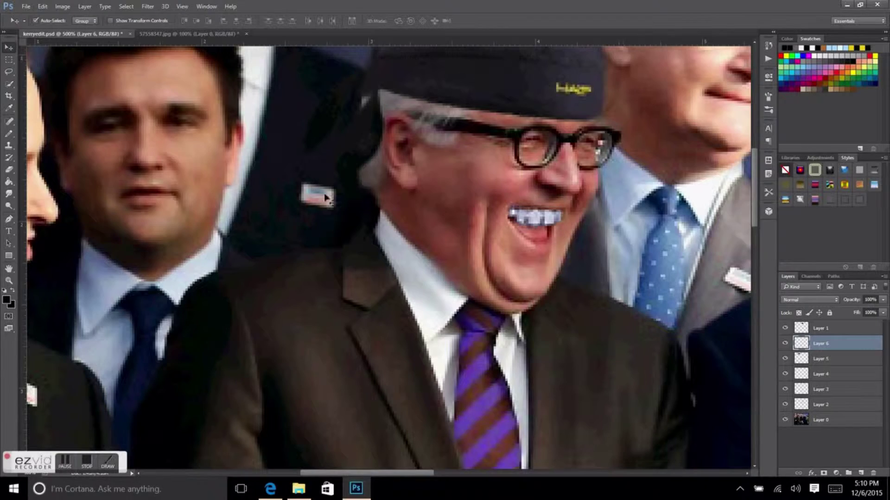
{"action": "scroll", "coordinate": [259, 250], "scroll_direction": "down", "scroll_amount": 5}
{"action": "scroll", "coordinate": [469, 253], "scroll_direction": "up", "scroll_amount": 3}
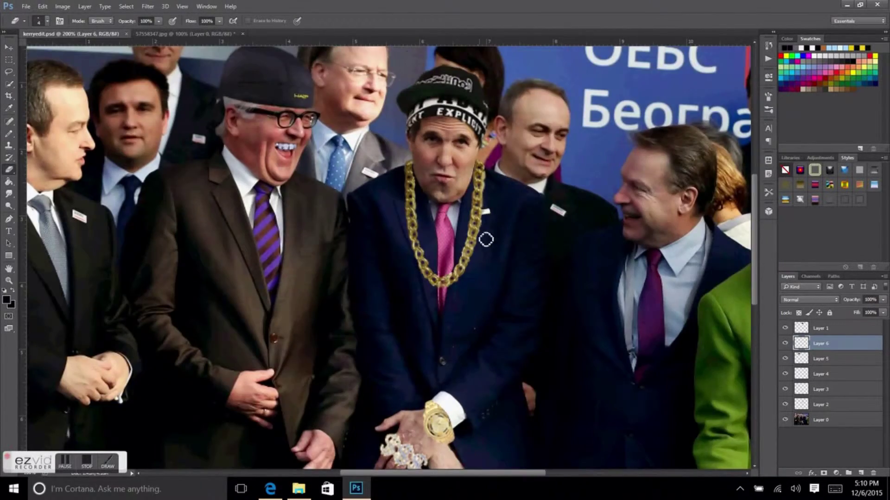
- Open the white shutter-shades photo
{"action": "left_click", "coordinate": [26, 6]}
{"action": "left_click", "coordinate": [37, 26]}
{"action": "double_click", "coordinate": [403, 149]}
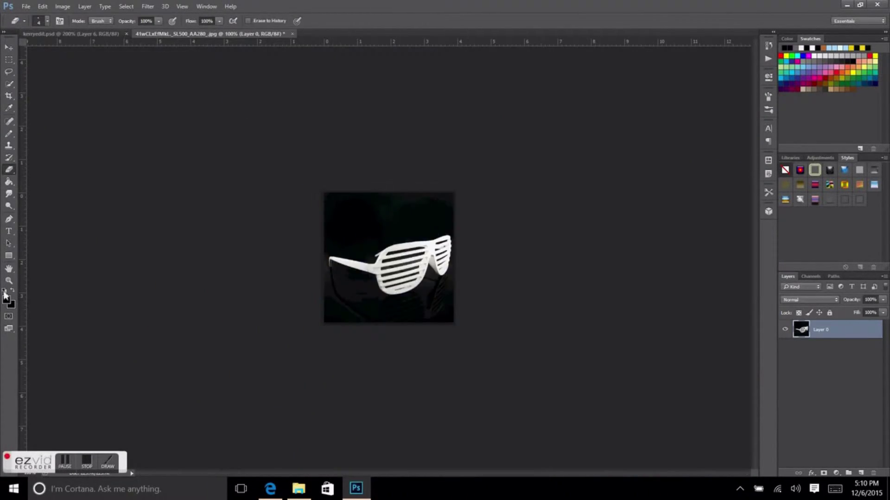
- Select the white shutter shades with a small subtracting Quick Selection brush, size 1
{"action": "key", "text": "w"}
{"action": "scroll", "coordinate": [264, 153], "scroll_direction": "up", "scroll_amount": 3}
{"action": "left_click", "coordinate": [91, 20]}
{"action": "left_click_drag", "start_coordinate": [44, 43], "coordinate": [39, 43]}
{"action": "left_click", "coordinate": [634, 313]}
{"action": "left_click", "coordinate": [66, 21]}
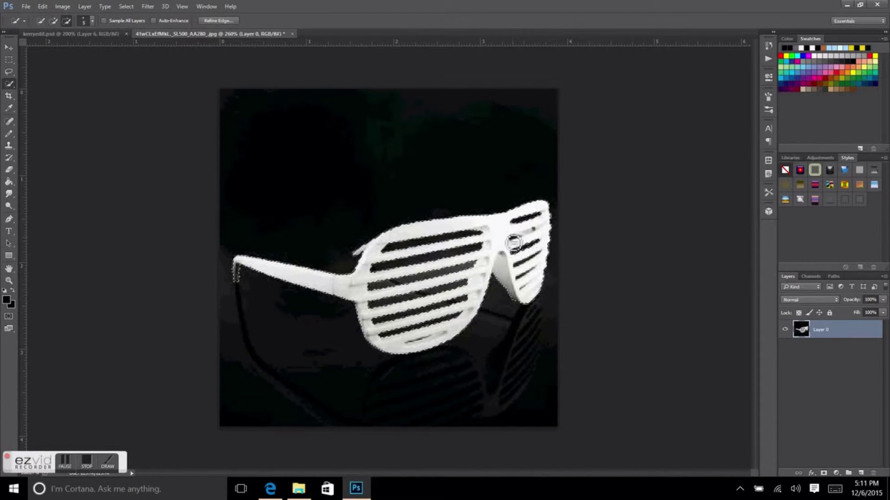
{"action": "type", "text": "1"}
{"action": "key", "text": "Return"}
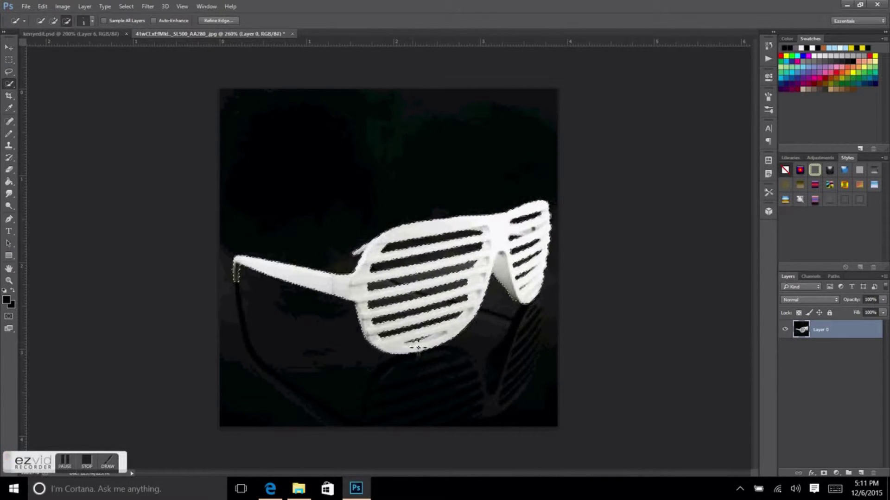
- Move the glasses into the group photo, scaled to about 44%, over the laughing man's eyes
{"action": "key", "text": "v"}
{"action": "left_click_drag", "start_coordinate": [460, 225], "coordinate": [274, 218]}
{"action": "key", "text": "ctrl+t"}
{"action": "left_click_drag", "start_coordinate": [398, 158], "coordinate": [266, 225]}
{"action": "left_click_drag", "start_coordinate": [205, 264], "coordinate": [267, 167]}
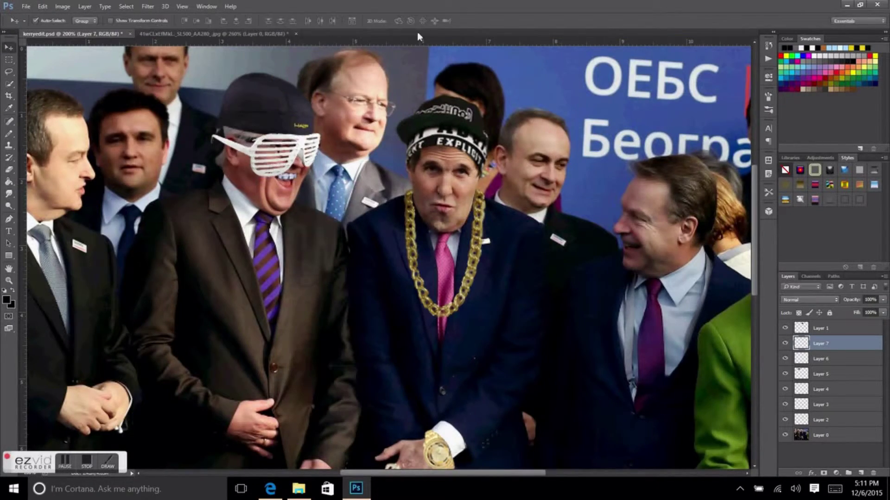
{"action": "key", "text": "Return"}
{"action": "key", "text": "ctrl+plus"}
{"action": "key", "text": "ctrl+plus"}
{"action": "key", "text": "ctrl+plus"}
{"action": "key", "text": "e"}
- Shrink, tilt and raise the glasses to sit over his eyes
{"action": "key", "text": "ctrl+t"}
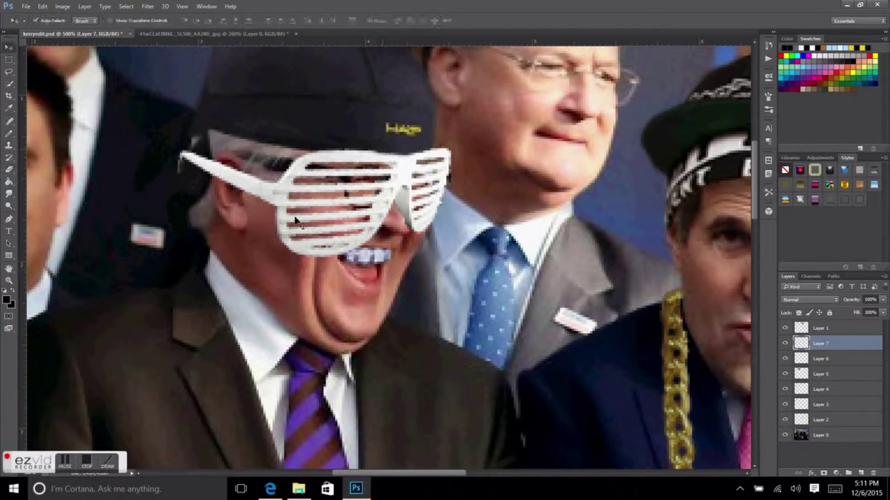
{"action": "left_click_drag", "start_coordinate": [325, 218], "coordinate": [356, 183]}
{"action": "left_click_drag", "start_coordinate": [456, 139], "coordinate": [452, 173]}
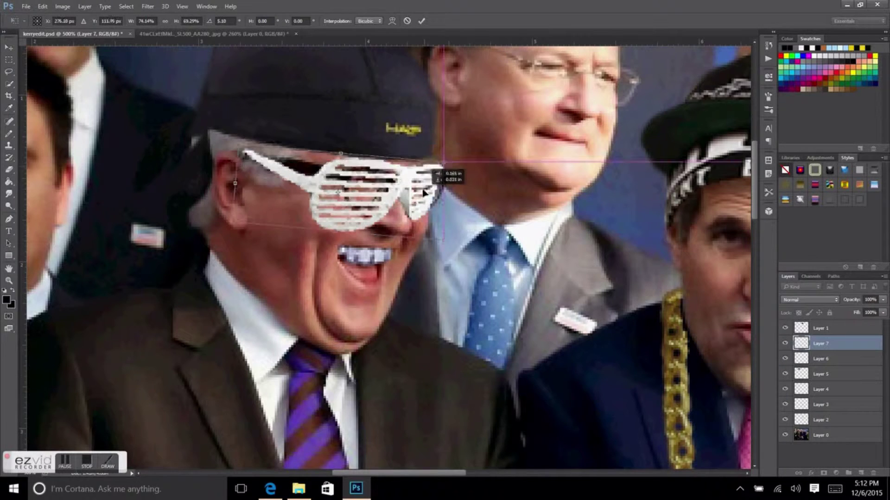
{"action": "key", "text": "Return"}
- Clone skin over his eyes and dark temple behind the slats on the photo layer
{"action": "left_click", "coordinate": [820, 435]}
{"action": "key", "text": "s"}
{"action": "left_click", "coordinate": [459, 180], "text": "alt"}
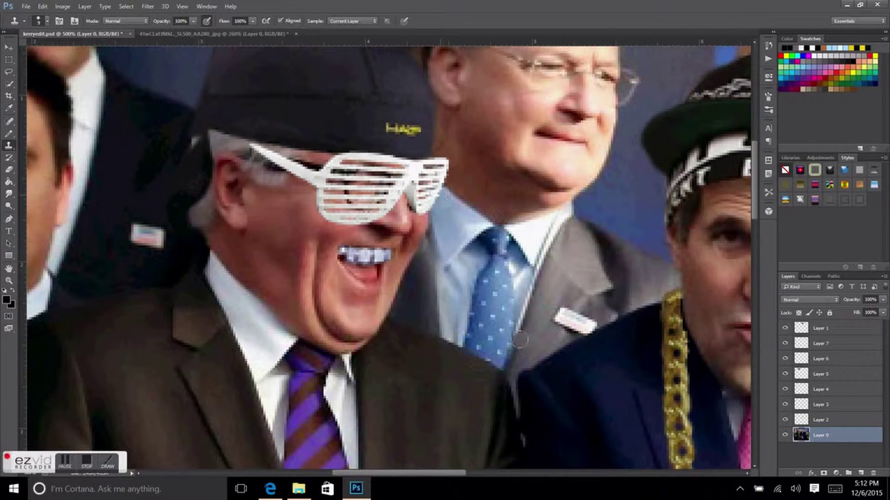
{"action": "left_click_drag", "start_coordinate": [327, 176], "coordinate": [398, 180]}
{"action": "left_click_drag", "start_coordinate": [309, 168], "coordinate": [267, 171]}
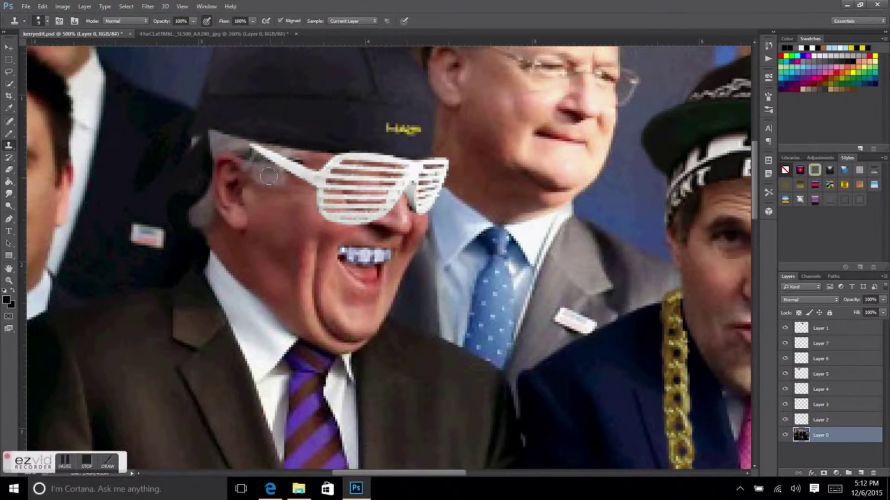
{"action": "left_click", "coordinate": [47, 21]}
{"action": "left_click", "coordinate": [246, 155]}
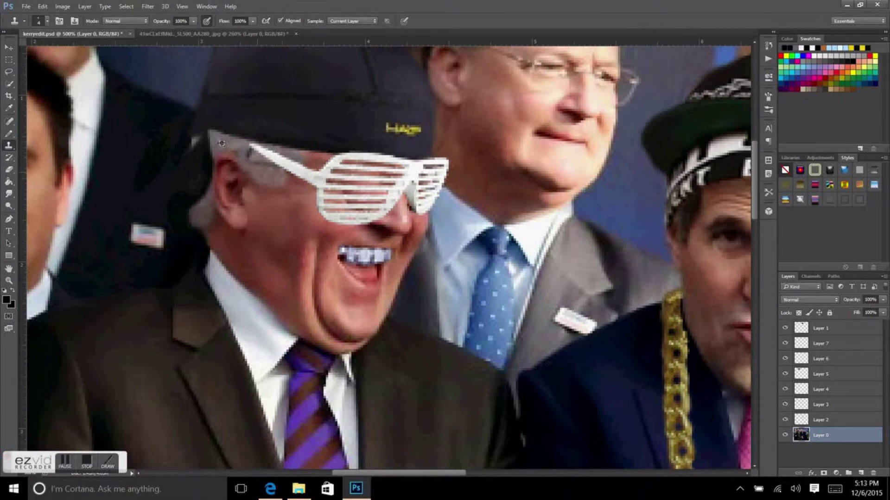
- Touch up around the glasses, alternating Eraser on the glasses layer and Clone Stamp on the photo
{"action": "key", "text": "e"}
{"action": "left_click", "coordinate": [253, 157], "text": "ctrl"}
{"action": "left_click", "coordinate": [257, 161], "text": "ctrl"}
{"action": "key", "text": "s"}
{"action": "key", "text": "e"}
{"action": "left_click", "coordinate": [248, 155], "text": "ctrl"}
{"action": "key", "text": "s"}
{"action": "left_click", "coordinate": [413, 219], "text": "ctrl"}
- Save the collage and zoom out to review the result
{"action": "left_click", "coordinate": [26, 6]}
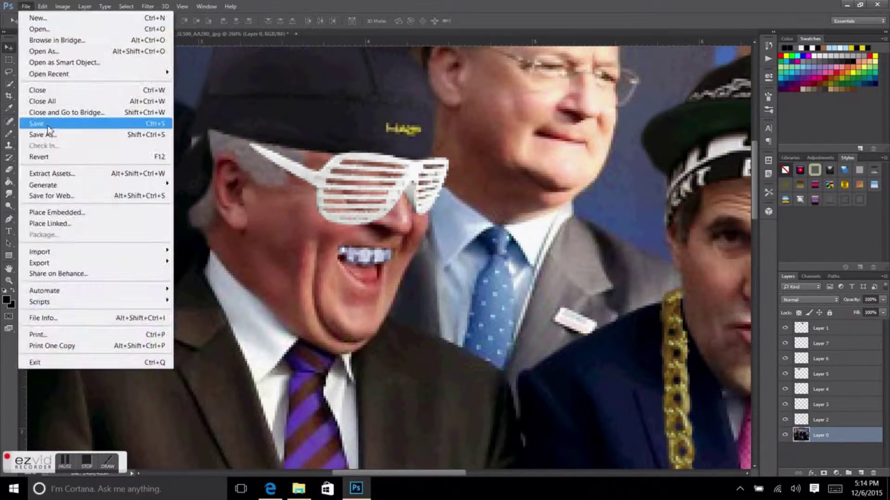
{"action": "left_click", "coordinate": [24, 123]}
{"action": "key", "text": "ctrl+0"}
{"action": "key", "text": "v"}
{"action": "key", "text": "e"}
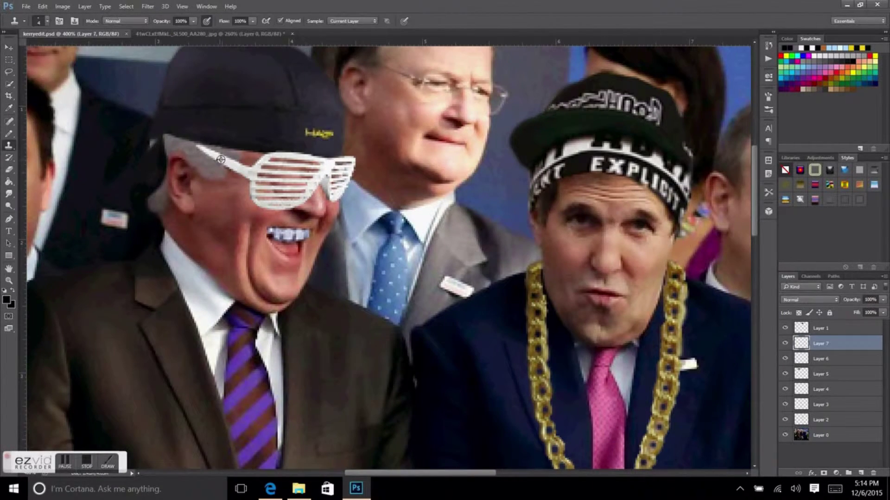
{"action": "left_click", "coordinate": [292, 34]}
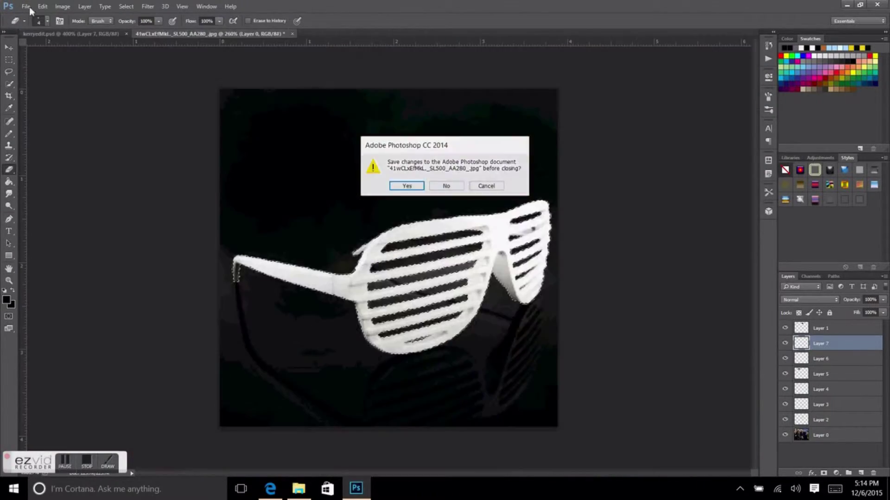
- Discard the glasses image and open slick20rick202.jpg
{"action": "left_click", "coordinate": [453, 240]}
{"action": "left_click", "coordinate": [26, 6]}
{"action": "left_click", "coordinate": [37, 27]}
{"action": "double_click", "coordinate": [642, 253]}
- Quick-select the rapper's stack of gold chains and pendants, including the left ones
{"action": "key", "text": "w"}
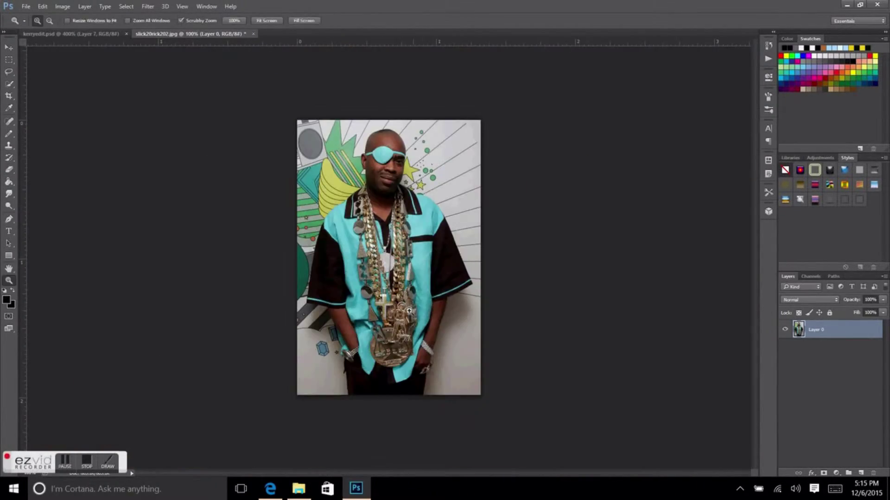
{"action": "scroll", "coordinate": [398, 340], "scroll_direction": "up", "scroll_amount": 5}
{"action": "scroll", "coordinate": [397, 340], "scroll_direction": "up", "scroll_amount": 3}
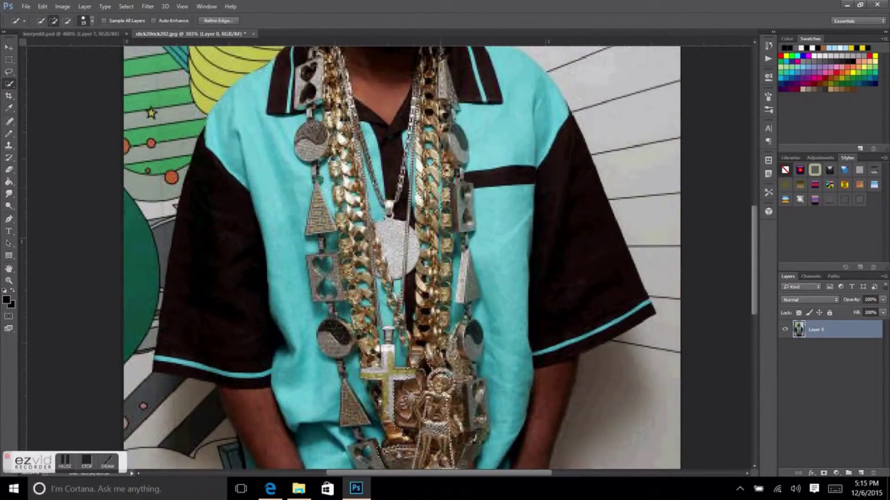
{"action": "scroll", "coordinate": [398, 339], "scroll_direction": "up", "scroll_amount": 2}
{"action": "left_click_drag", "start_coordinate": [452, 218], "coordinate": [434, 113]}
{"action": "left_click_drag", "start_coordinate": [330, 148], "coordinate": [314, 203]}
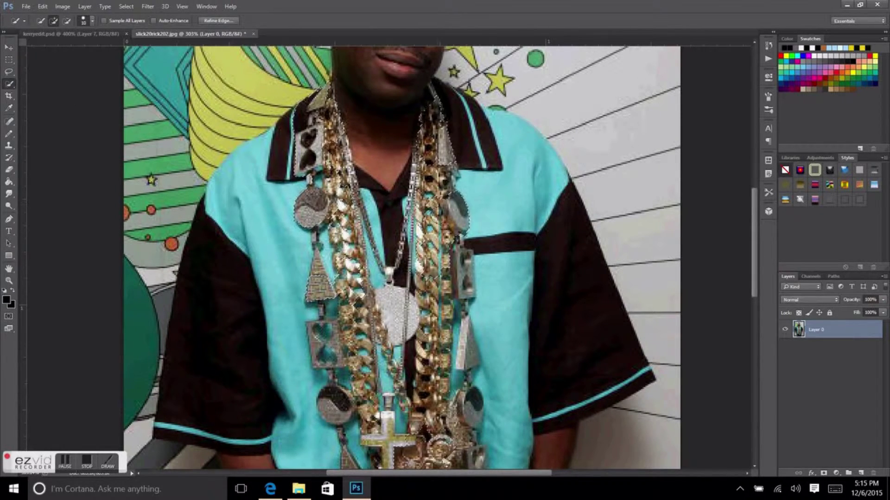
{"action": "scroll", "coordinate": [337, 318], "scroll_direction": "down", "scroll_amount": 2}
{"action": "scroll", "coordinate": [337, 318], "scroll_direction": "down", "scroll_amount": 2}
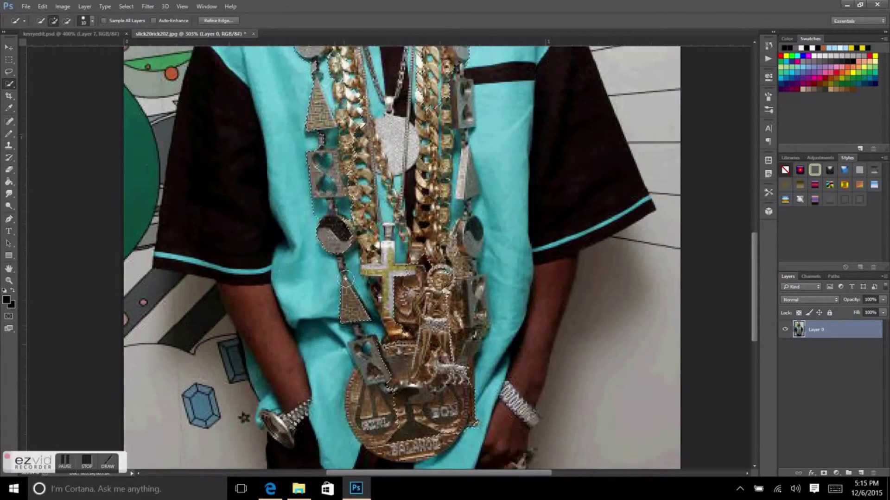
{"action": "scroll", "coordinate": [337, 318], "scroll_direction": "down", "scroll_amount": 2}
{"action": "scroll", "coordinate": [337, 318], "scroll_direction": "up", "scroll_amount": 1}
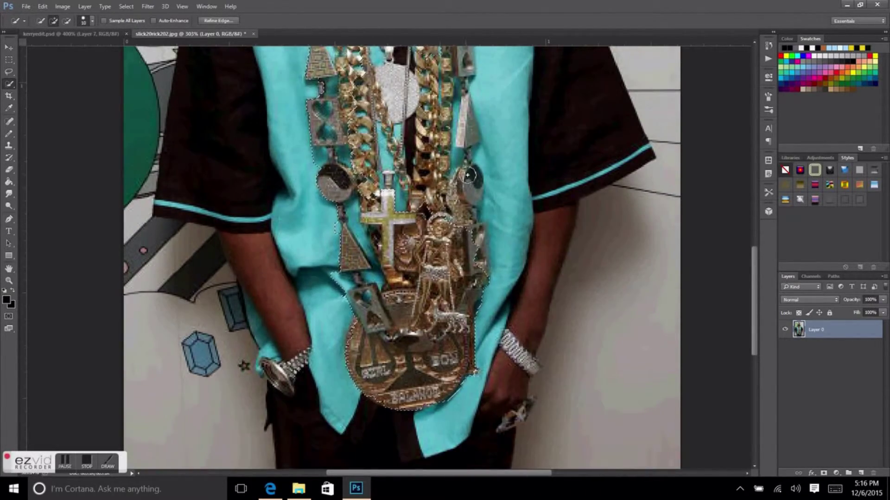
{"action": "scroll", "coordinate": [337, 318], "scroll_direction": "up", "scroll_amount": 1}
{"action": "scroll", "coordinate": [336, 318], "scroll_direction": "up", "scroll_amount": 1}
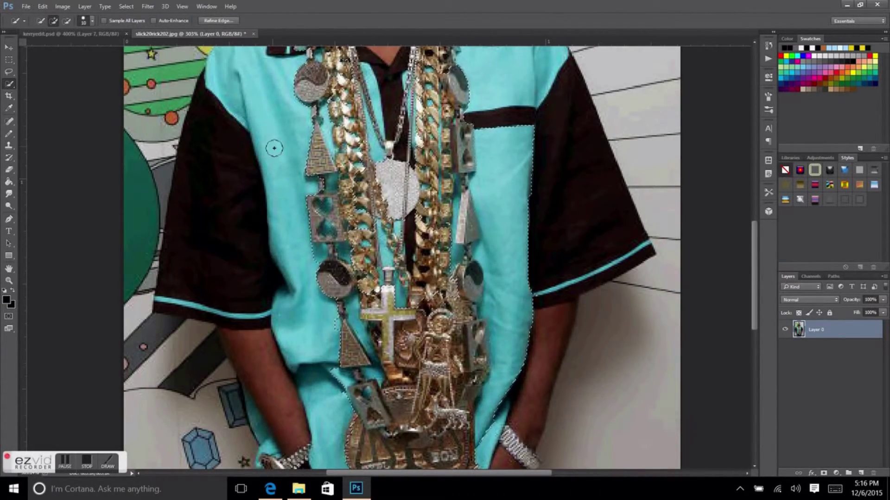
{"action": "scroll", "coordinate": [389, 278], "scroll_direction": "up", "scroll_amount": 2}
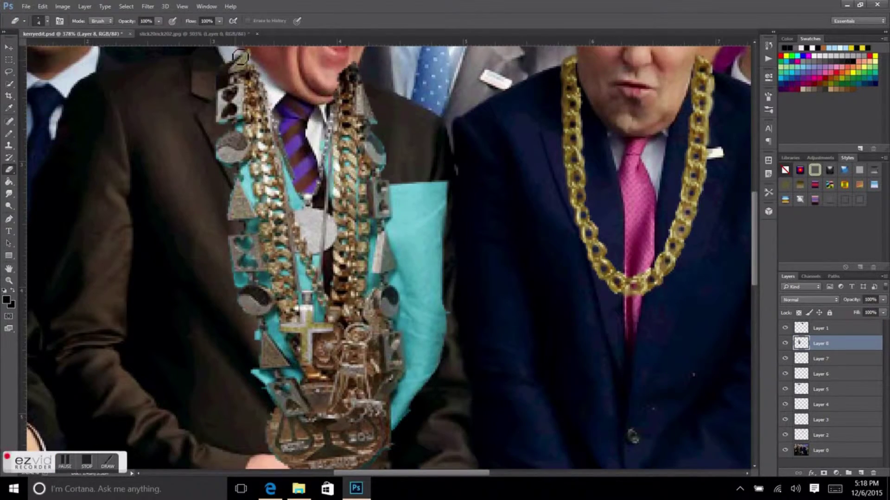
- Erase the dark chain edge down to the medallion and leftover turquoise shirt with a 17px eraser
{"action": "scroll", "coordinate": [233, 60], "scroll_direction": "up", "scroll_amount": 1}
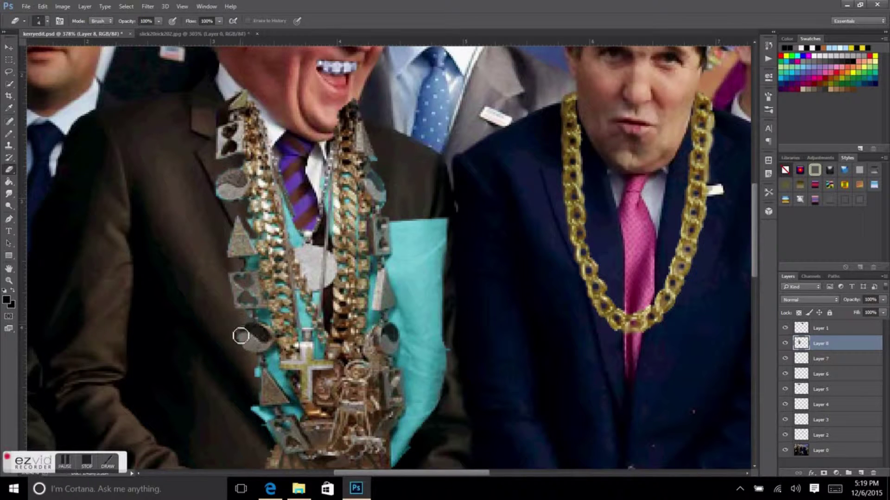
{"action": "scroll", "coordinate": [253, 408], "scroll_direction": "down", "scroll_amount": 3}
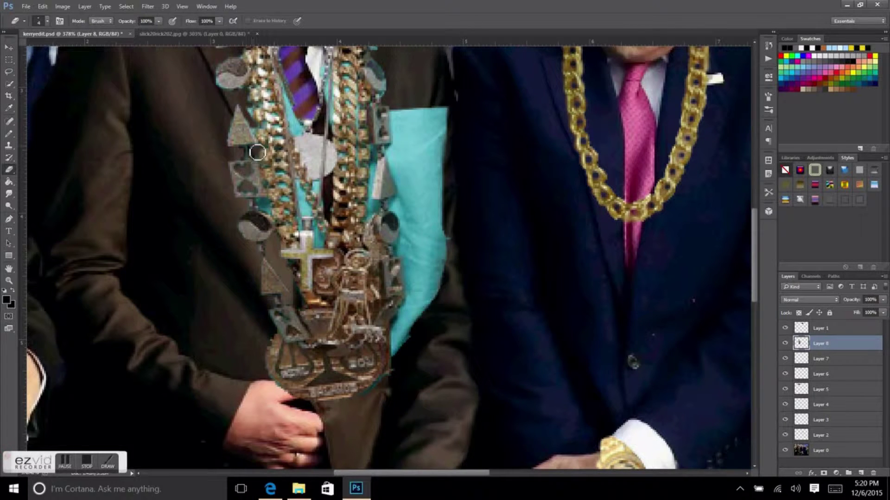
{"action": "key", "text": "r"}
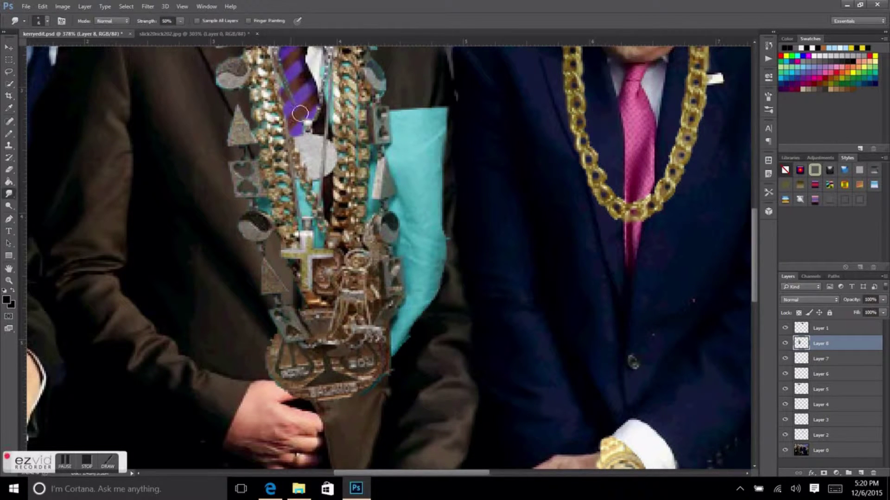
{"action": "left_click", "coordinate": [9, 170]}
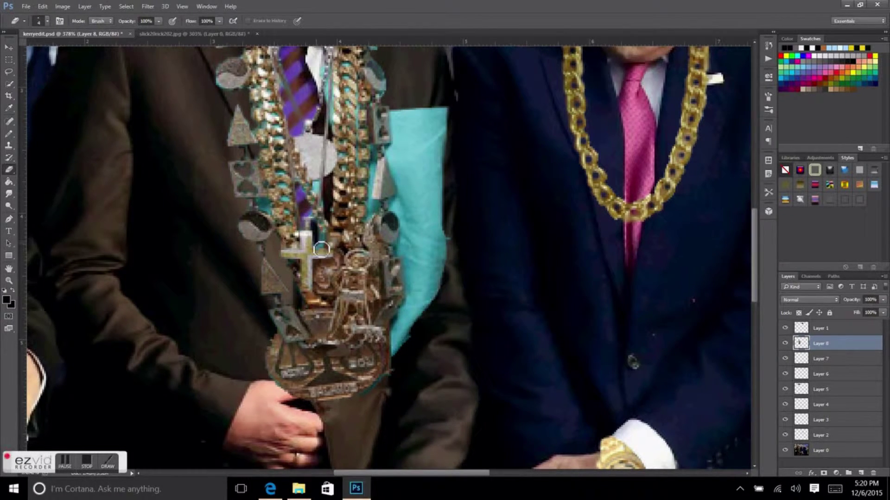
{"action": "scroll", "coordinate": [386, 170], "scroll_direction": "up", "scroll_amount": 3}
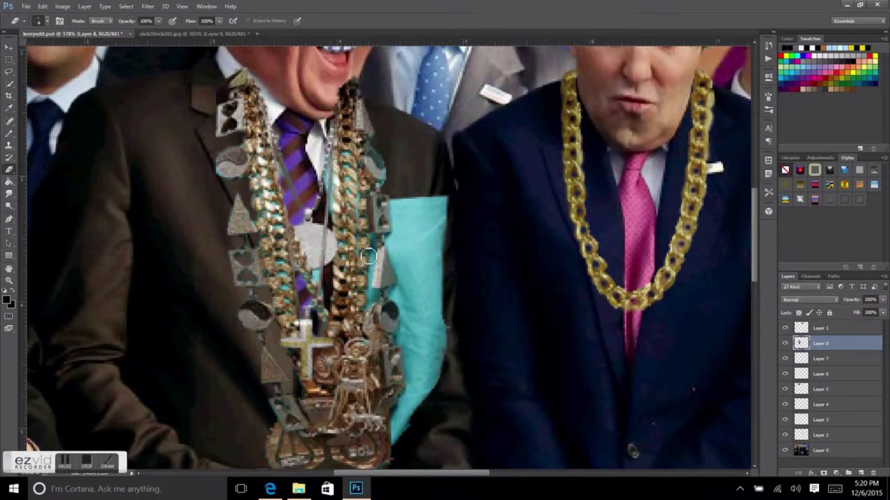
{"action": "scroll", "coordinate": [369, 256], "scroll_direction": "down", "scroll_amount": 1}
{"action": "left_click_drag", "start_coordinate": [394, 176], "coordinate": [404, 275]}
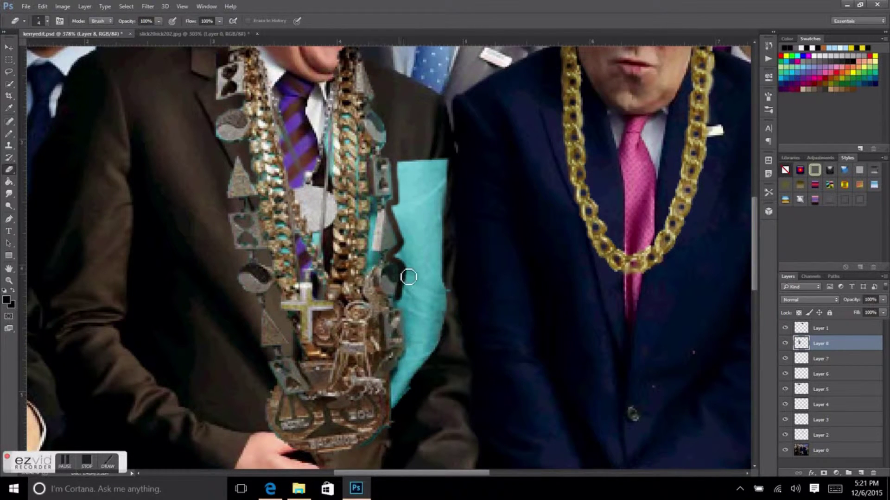
{"action": "left_click_drag", "start_coordinate": [404, 266], "coordinate": [390, 438]}
{"action": "left_click", "coordinate": [47, 21]}
{"action": "mouse_move", "coordinate": [417, 162]}
{"action": "left_mouse_down"}
{"action": "mouse_move", "coordinate": [408, 217]}
{"action": "mouse_move", "coordinate": [417, 393]}
{"action": "mouse_move", "coordinate": [416, 204]}
{"action": "left_mouse_up"}
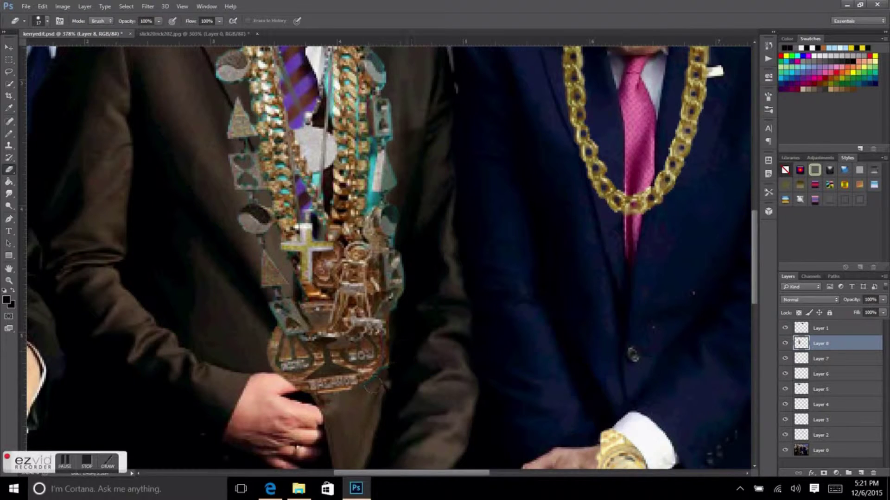
- Erase turquoise remnants beside the chains with a 10px, then 4px eraser, trimming the left fringe
{"action": "left_click", "coordinate": [47, 20]}
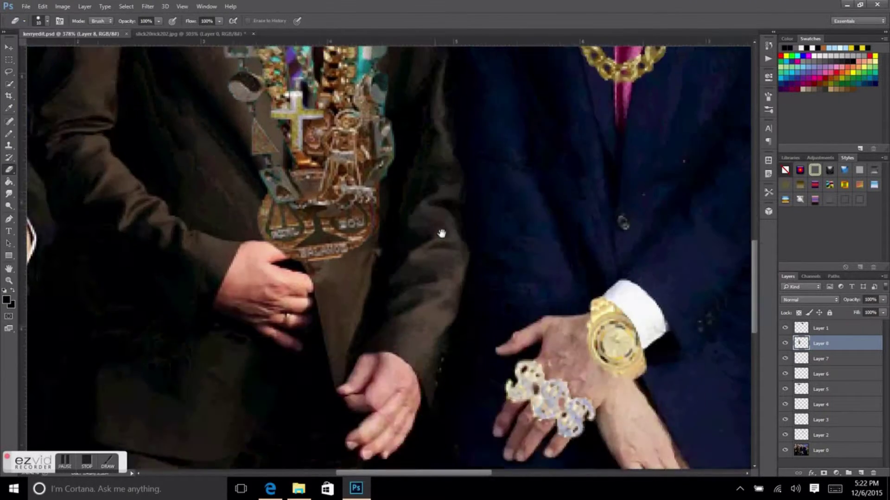
{"action": "left_click_drag", "start_coordinate": [57, 48], "coordinate": [51, 49]}
{"action": "key", "text": "Return"}
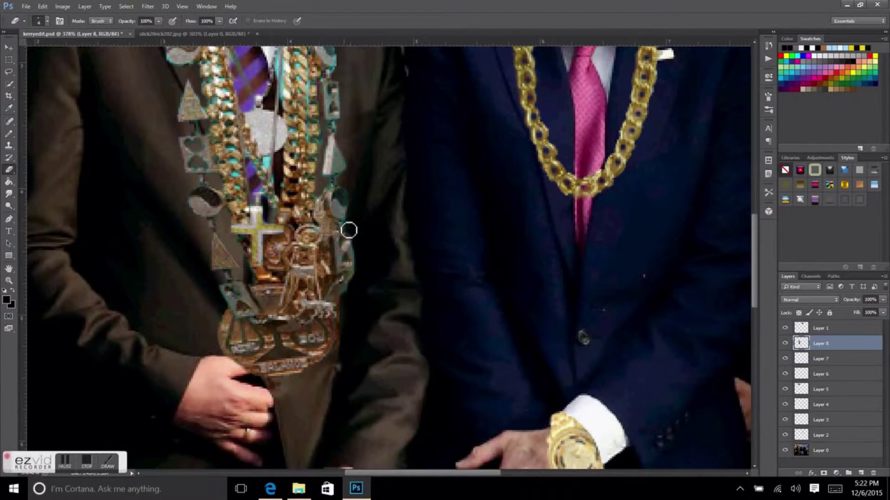
{"action": "scroll", "coordinate": [352, 236], "scroll_direction": "up", "scroll_amount": 3}
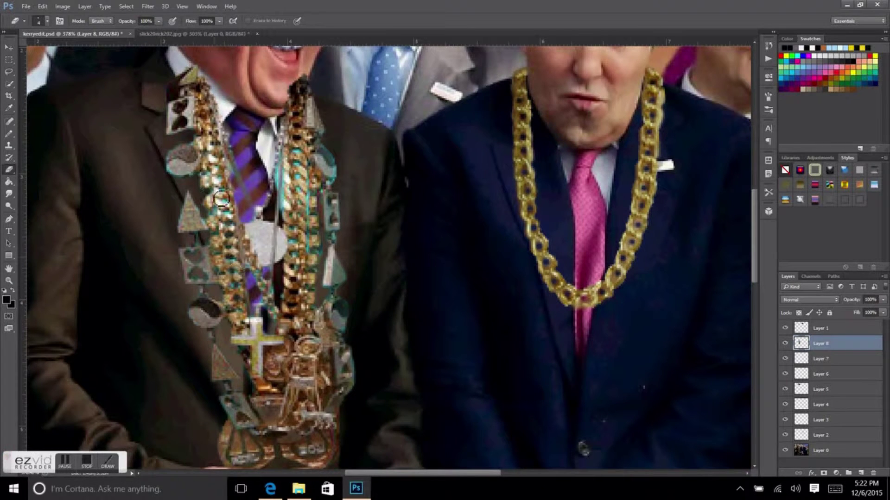
{"action": "scroll", "coordinate": [222, 284], "scroll_direction": "up", "scroll_amount": 1}
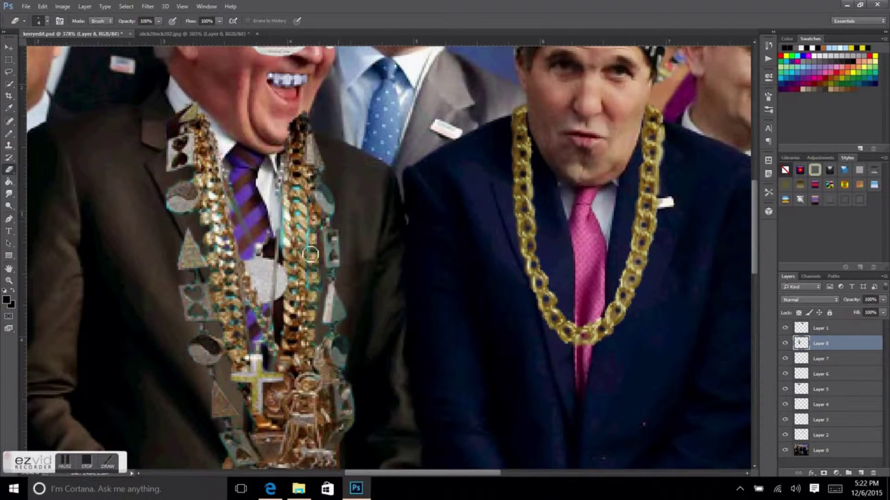
{"action": "left_click_drag", "start_coordinate": [301, 198], "coordinate": [290, 213]}
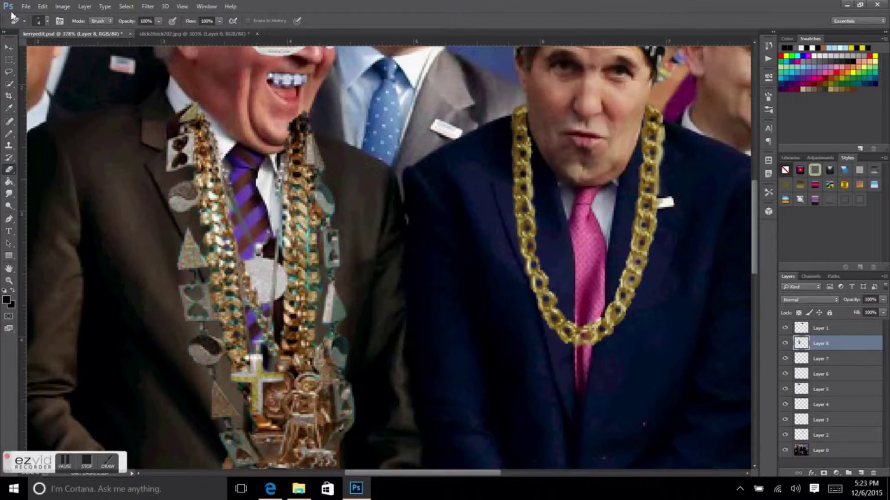
{"action": "scroll", "coordinate": [390, 255], "scroll_direction": "up", "scroll_amount": 3}
{"action": "left_click", "coordinate": [8, 47]}
- Widen the chain stack layer across his chest with Free Transform
{"action": "left_click", "coordinate": [820, 450]}
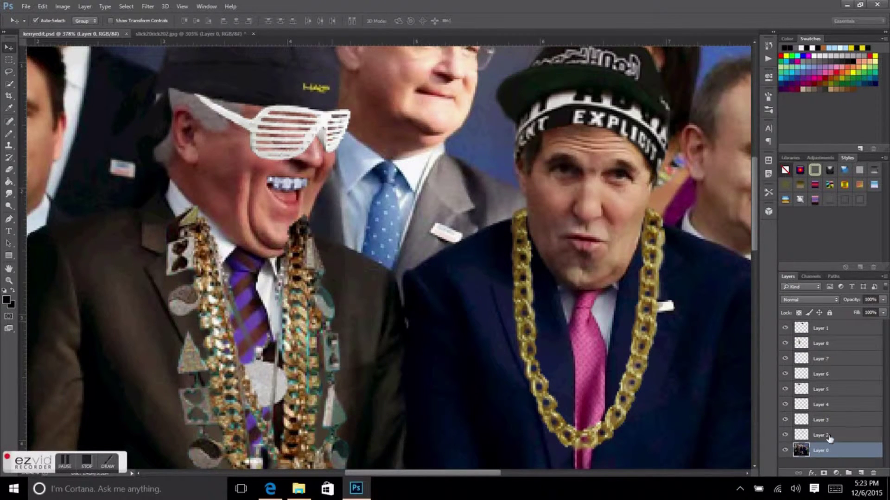
{"action": "left_click", "coordinate": [820, 344]}
{"action": "key", "text": "ctrl+t"}
{"action": "left_click_drag", "start_coordinate": [308, 309], "coordinate": [363, 309]}
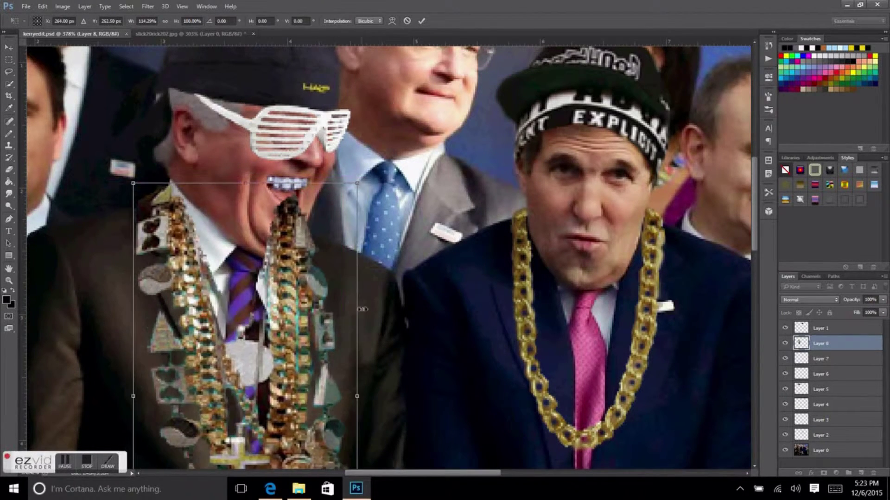
{"action": "left_click", "coordinate": [421, 21]}
- Erase the chain fragments over and below his chin, then zoom out to review
{"action": "key", "text": "e"}
{"action": "mouse_move", "coordinate": [883, 300]}
{"action": "left_mouse_down"}
{"action": "mouse_move", "coordinate": [861, 310]}
{"action": "mouse_move", "coordinate": [888, 309]}
{"action": "left_mouse_up"}
{"action": "left_click_drag", "start_coordinate": [297, 206], "coordinate": [288, 247]}
{"action": "left_click_drag", "start_coordinate": [299, 212], "coordinate": [287, 238]}
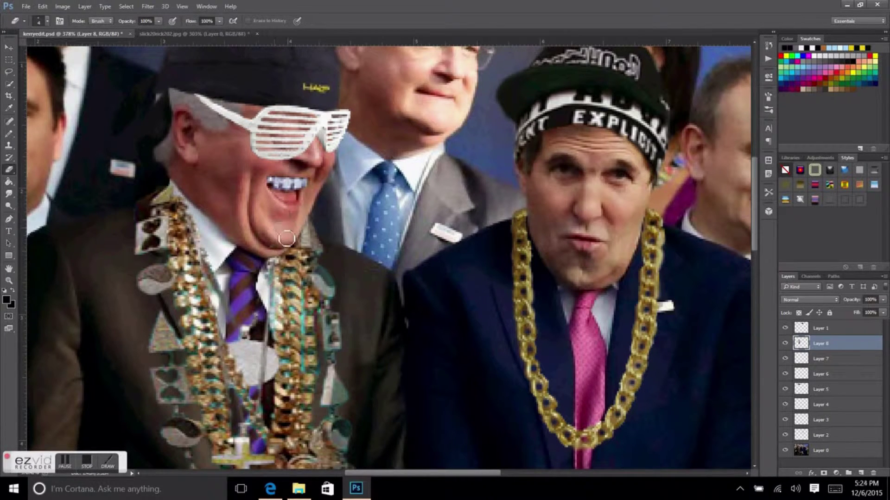
{"action": "key", "text": "ctrl+minus"}
{"action": "key", "text": "ctrl+t"}
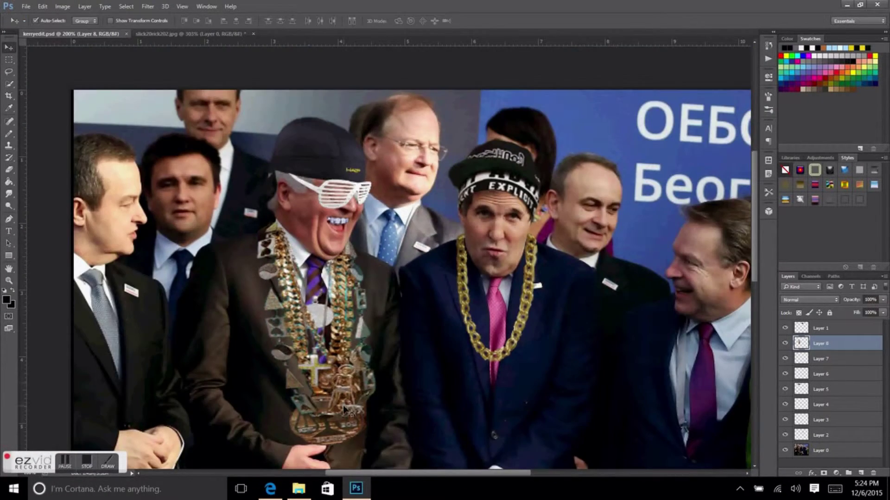
- Apply the chain stack's resize and zoom in on it
{"action": "key", "text": "ctrl+plus"}
{"action": "scroll", "coordinate": [421, 45], "scroll_direction": "down", "scroll_amount": 1}
{"action": "scroll", "coordinate": [421, 45], "scroll_direction": "up", "scroll_amount": 2}
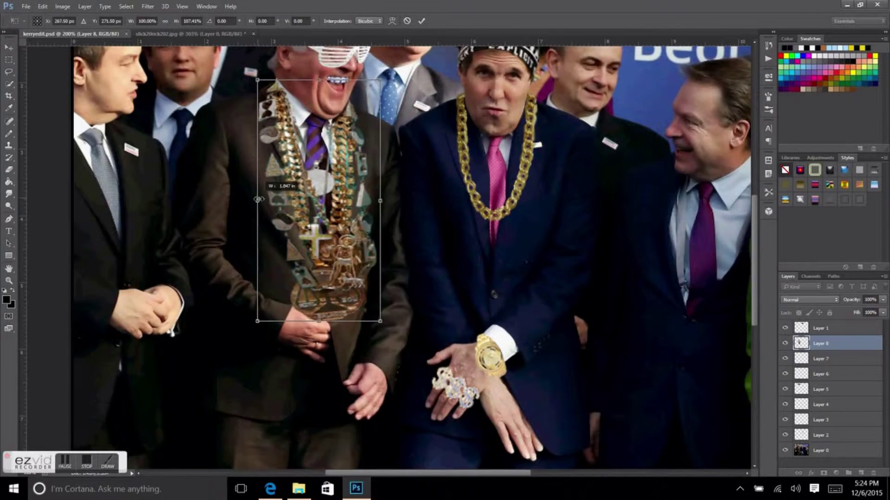
{"action": "scroll", "coordinate": [421, 45], "scroll_direction": "up", "scroll_amount": 1}
{"action": "key", "text": "Return"}
{"action": "key", "text": "ctrl+plus"}
{"action": "scroll", "coordinate": [270, 273], "scroll_direction": "down", "scroll_amount": 2}
{"action": "scroll", "coordinate": [270, 274], "scroll_direction": "left", "scroll_amount": 3}
- Lower the chain layer's opacity to see beneath it, then restore it to 100%
{"action": "key", "text": "2"}
{"action": "key", "text": "e"}
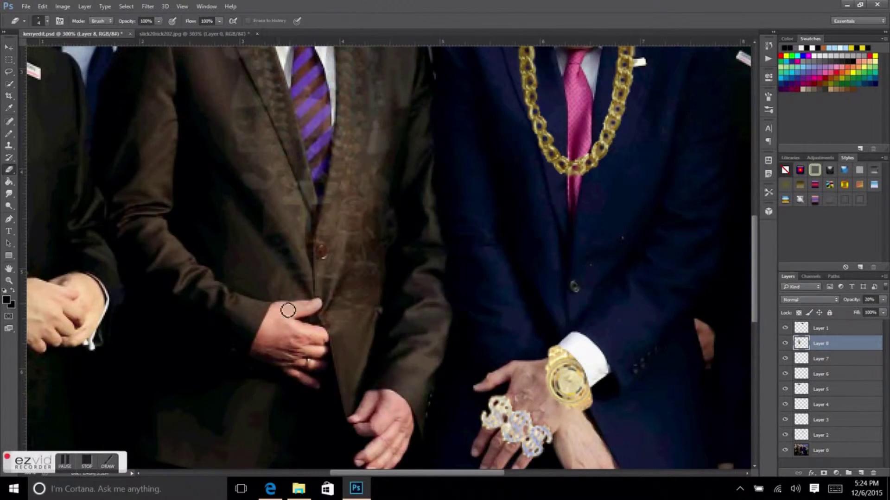
{"action": "key", "text": "0"}
{"action": "key", "text": "2"}
{"action": "key", "text": "6"}
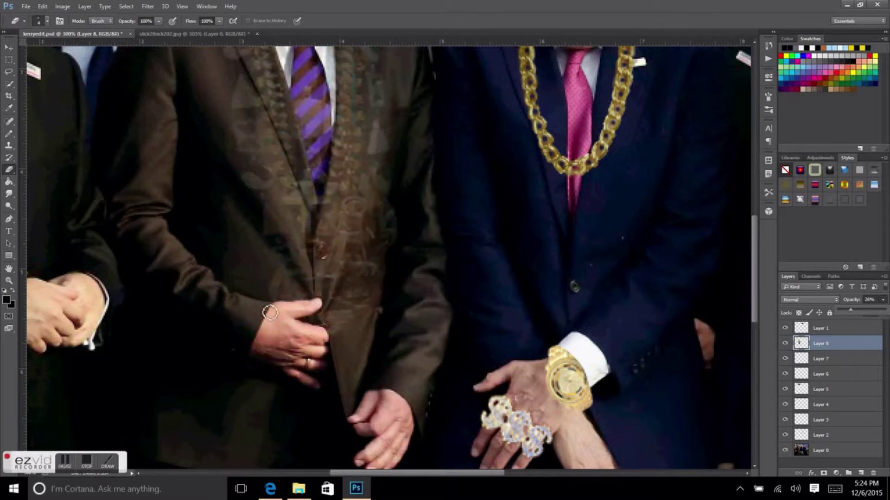
{"action": "key", "text": "0"}
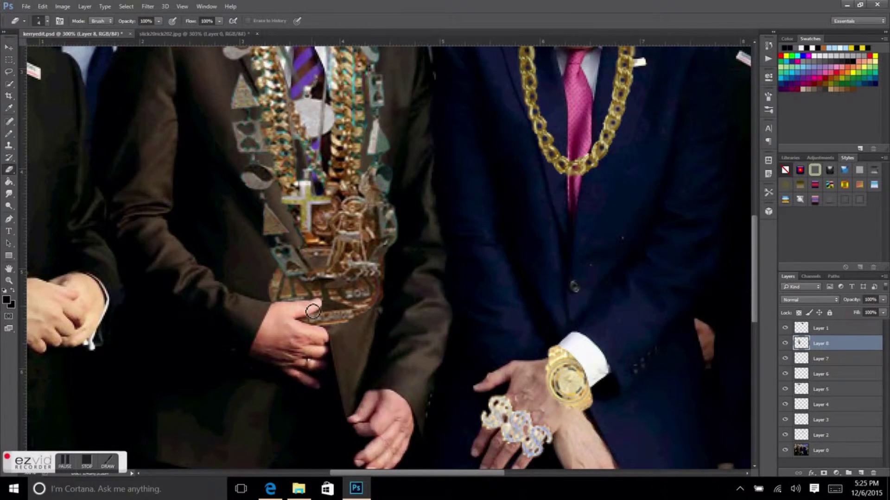
{"action": "scroll", "coordinate": [365, 258], "scroll_direction": "up", "scroll_amount": 2}
- Erase the chain where it overlaps his hand with a tiny eraser brush
{"action": "left_click", "coordinate": [47, 21]}
{"action": "type", "text": "1"}
{"action": "key", "text": "Return"}
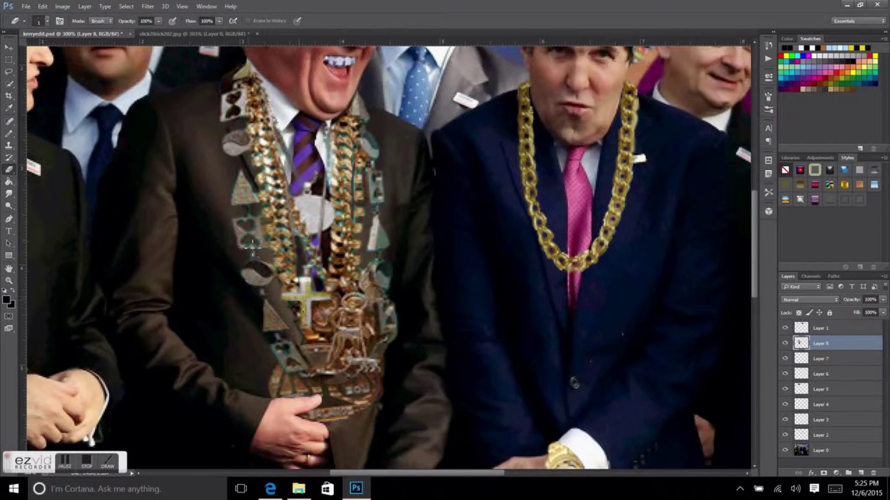
{"action": "scroll", "coordinate": [267, 265], "scroll_direction": "up", "scroll_amount": 1}
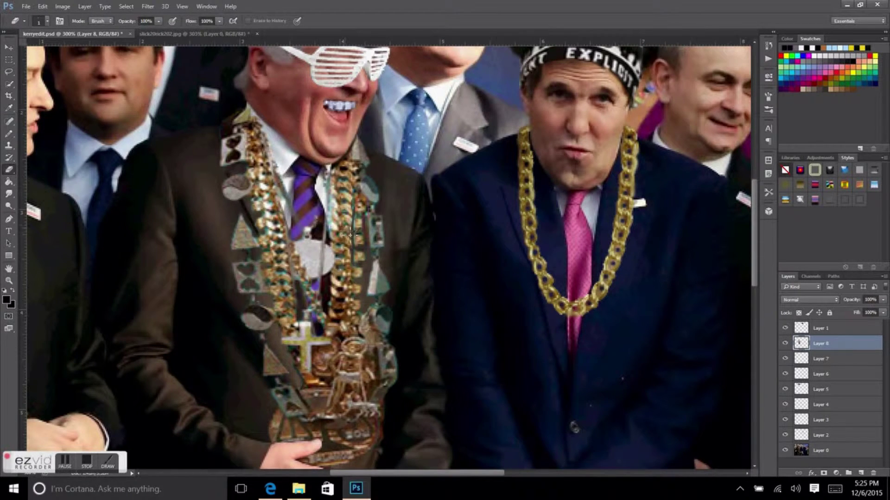
{"action": "scroll", "coordinate": [365, 188], "scroll_direction": "down", "scroll_amount": 1}
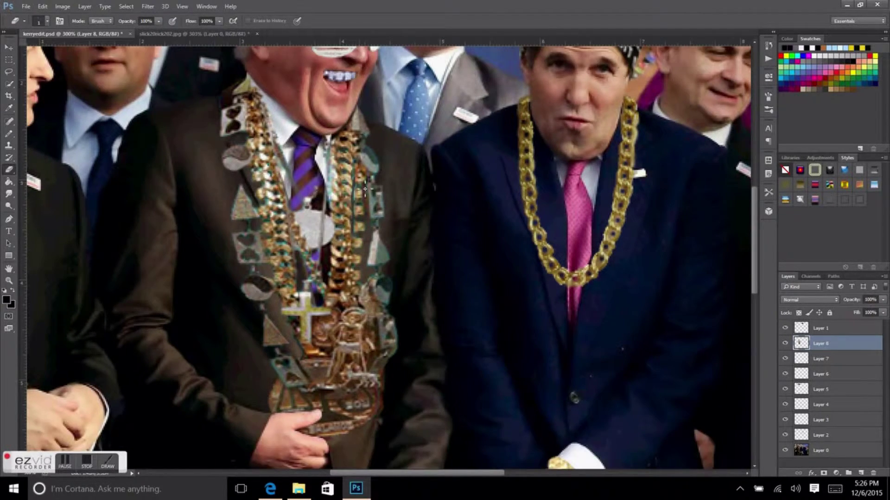
{"action": "scroll", "coordinate": [347, 208], "scroll_direction": "down", "scroll_amount": 2}
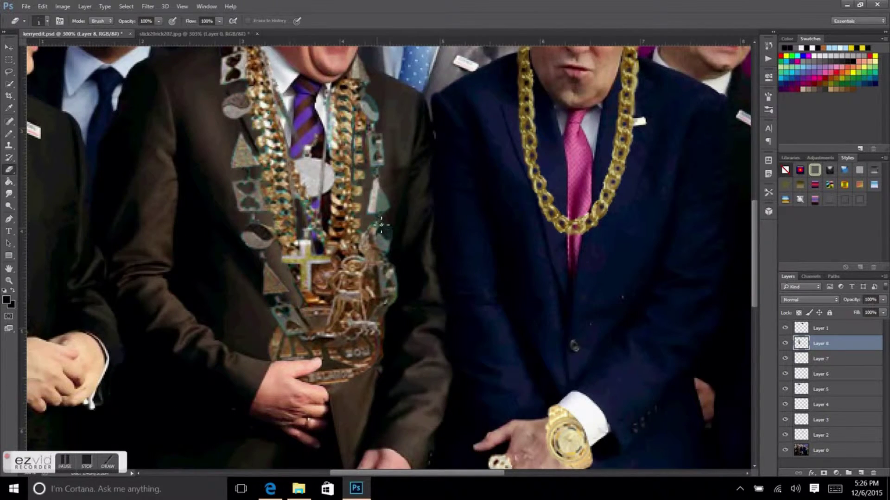
{"action": "key", "text": "ctrl+minus"}
{"action": "key", "text": "ctrl+t"}
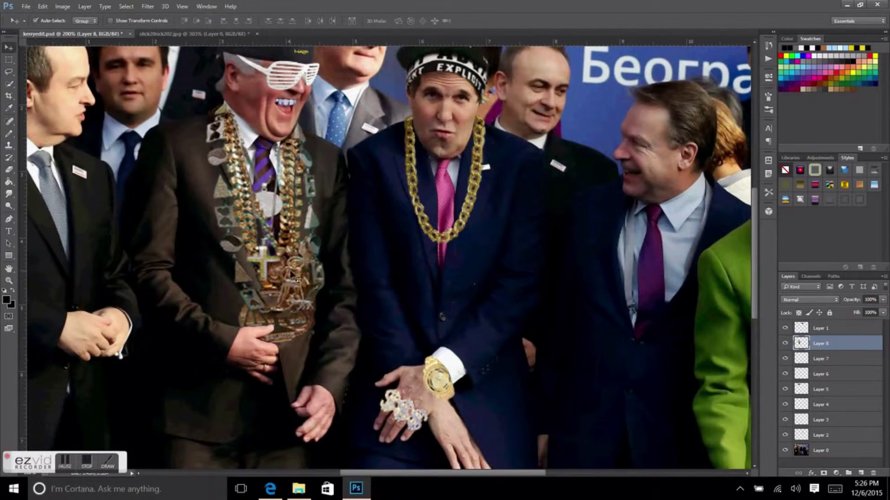
- Fade Layer 8 to 25%, erase the chain over the laughing man's hand, then restore 100% opacity
{"action": "key", "text": "Return"}
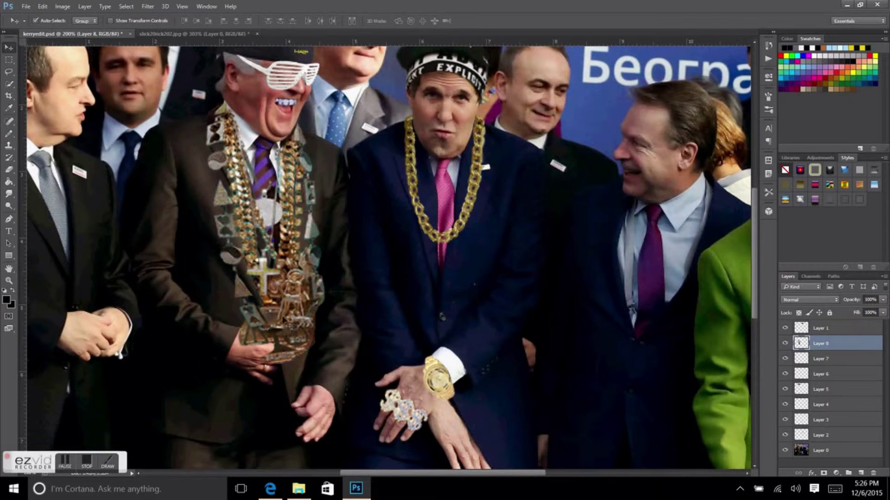
{"action": "key", "text": "2"}
{"action": "key", "text": "5"}
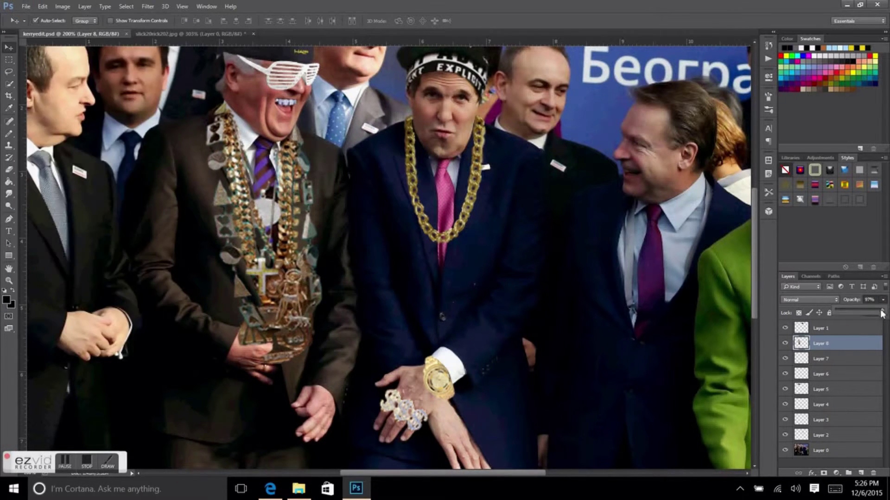
{"action": "scroll", "coordinate": [266, 369], "scroll_direction": "up", "scroll_amount": 3}
{"action": "key", "text": "e"}
{"action": "right_click", "coordinate": [222, 282]}
{"action": "key", "text": "Escape"}
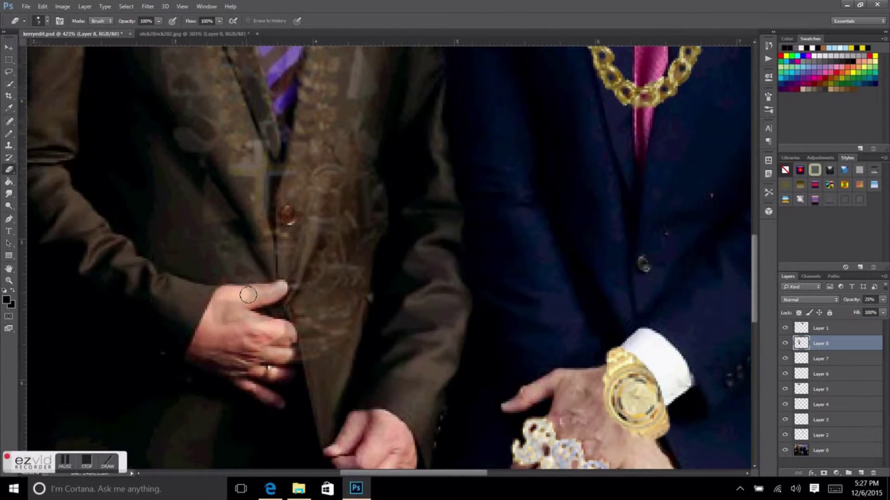
{"action": "left_click_drag", "start_coordinate": [243, 315], "coordinate": [285, 330]}
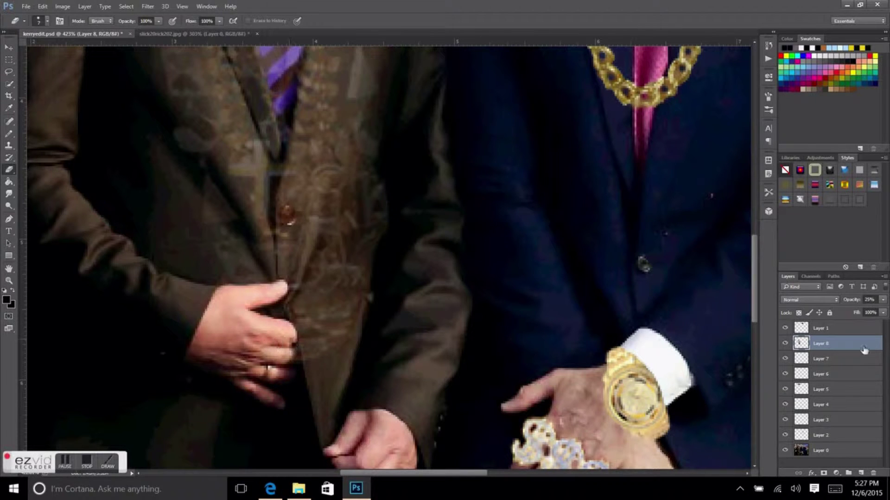
{"action": "left_click_drag", "start_coordinate": [850, 299], "coordinate": [853, 300]}
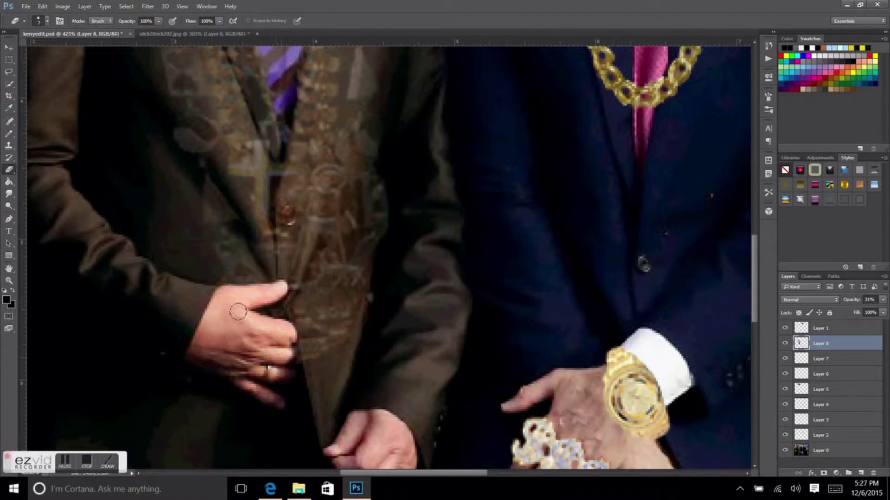
{"action": "key", "text": "0"}
- Soften the chain slightly with a Gaussian Blur and view the whole image
{"action": "key", "text": "r"}
{"action": "scroll", "coordinate": [311, 241], "scroll_direction": "up", "scroll_amount": 5}
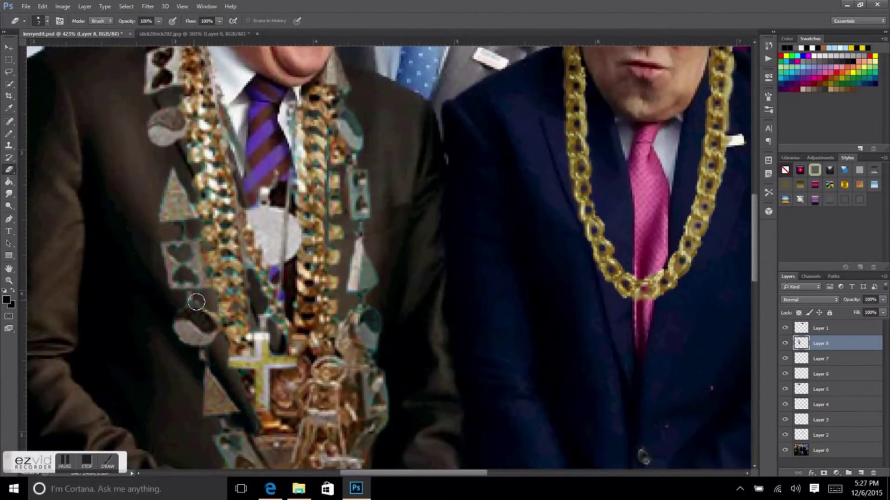
{"action": "key", "text": "h"}
{"action": "key", "text": "ctrl+minus"}
{"action": "left_click", "coordinate": [153, 6]}
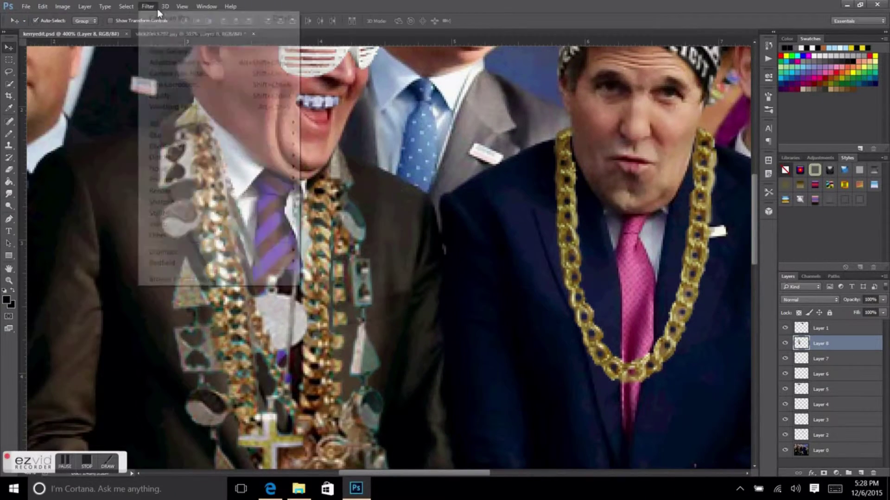
{"action": "left_click", "coordinate": [110, 181]}
{"action": "left_click", "coordinate": [708, 102]}
{"action": "key", "text": "ctrl+0"}
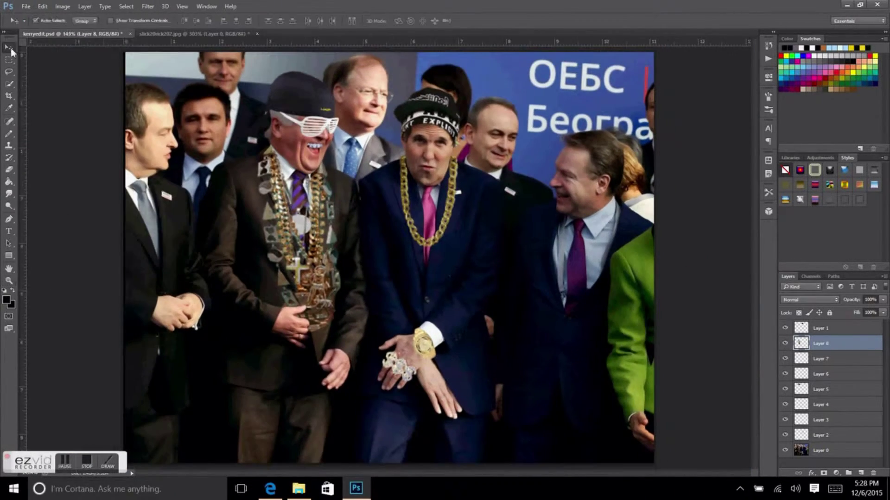
- Open haimov_watch.jpg, quick-select the silver watch and move it onto the laughing man's hand
{"action": "key", "text": "v"}
{"action": "key", "text": "ctrl+o"}
{"action": "double_click", "coordinate": [341, 252]}
{"action": "key", "text": "w"}
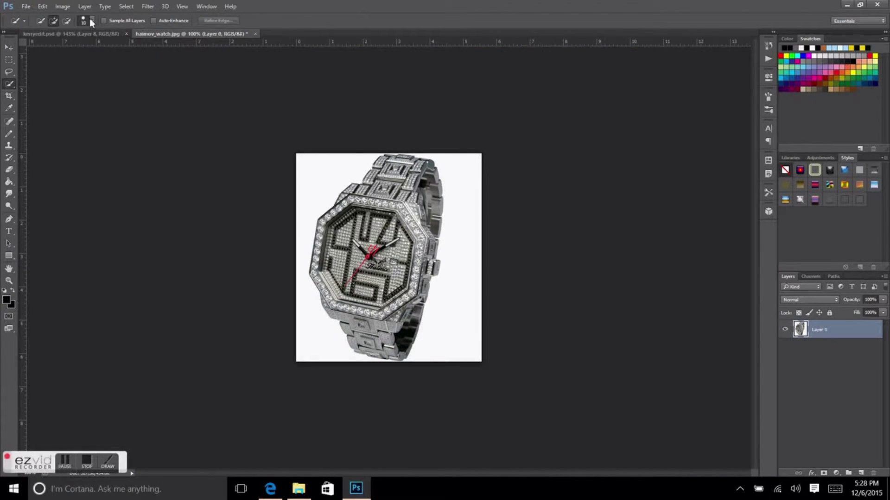
{"action": "mouse_move", "coordinate": [376, 171]}
{"action": "left_mouse_down"}
{"action": "mouse_move", "coordinate": [355, 327]}
{"action": "mouse_move", "coordinate": [334, 202]}
{"action": "left_mouse_up"}
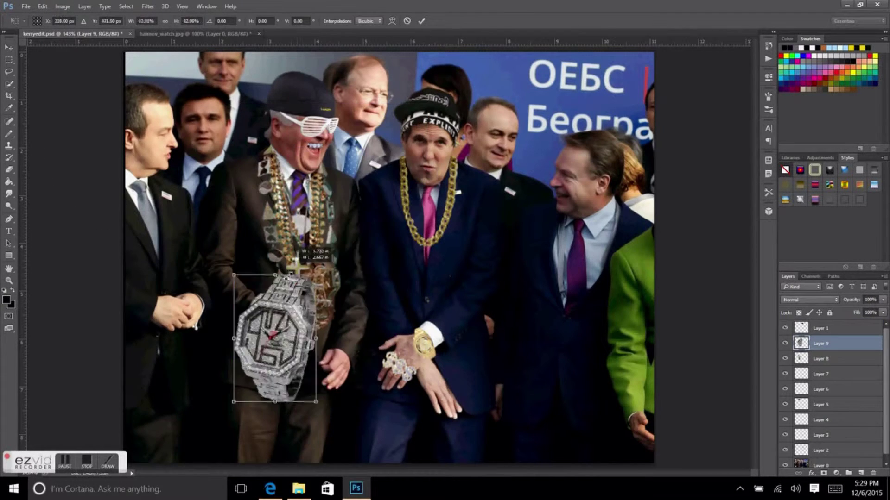
{"action": "key", "text": "Return"}
{"action": "scroll", "coordinate": [259, 366], "scroll_direction": "up", "scroll_amount": 5}
{"action": "left_click_drag", "start_coordinate": [276, 244], "coordinate": [343, 162]}
- Shrink and rotate the watch onto the wrist, trimming it at reduced opacity, then restore 100%
{"action": "key", "text": "ctrl+t"}
{"action": "left_click_drag", "start_coordinate": [338, 403], "coordinate": [297, 366]}
{"action": "left_click_drag", "start_coordinate": [260, 324], "coordinate": [279, 312]}
{"action": "key", "text": "Return"}
{"action": "key", "text": "3"}
{"action": "key", "text": "3"}
{"action": "key", "text": "e"}
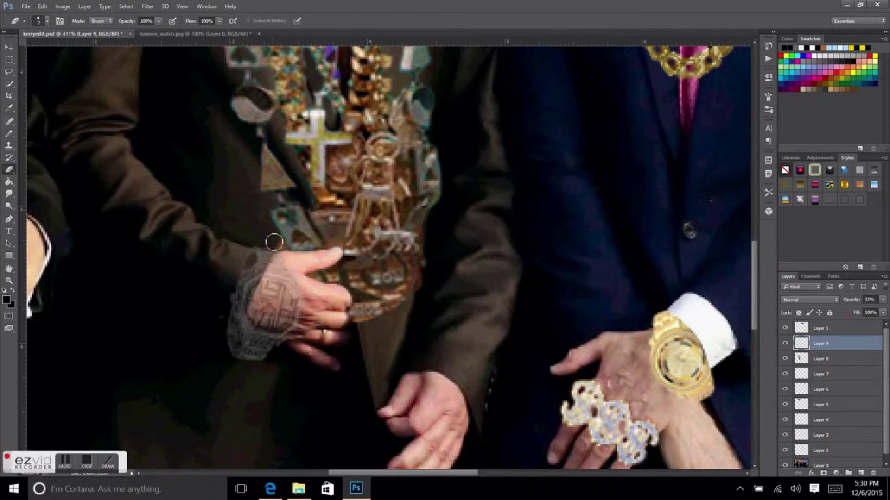
{"action": "key", "text": "0"}
- Save the kerryedit.psd collage with the new watch layer
{"action": "left_click", "coordinate": [25, 7]}
{"action": "left_click", "coordinate": [30, 123]}
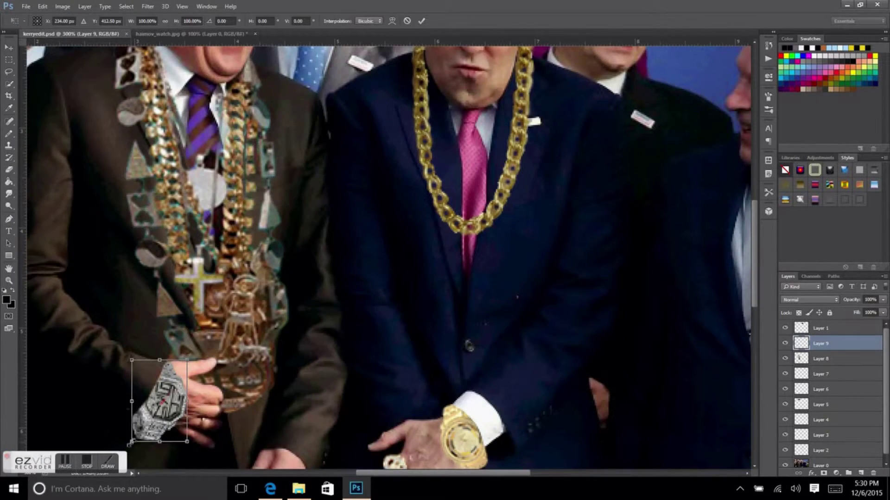
{"action": "key", "text": "e"}
{"action": "key", "text": "ctrl+minus"}
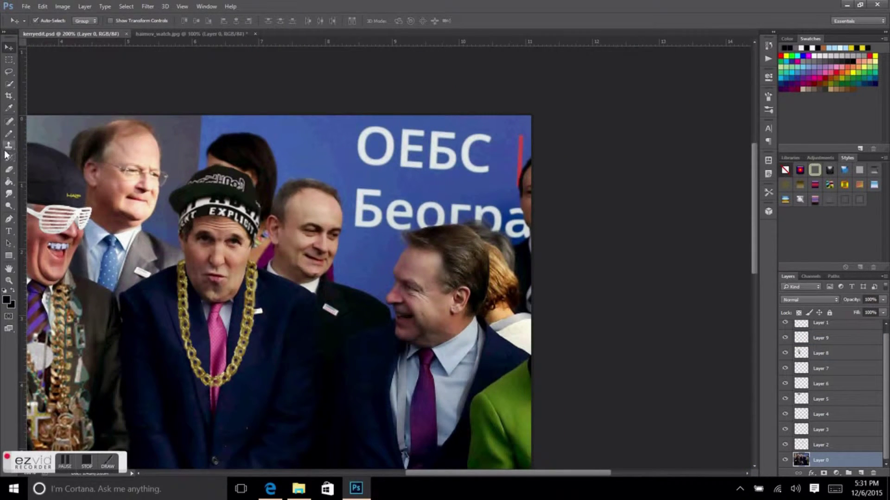
- Clone clean blue over the white ОЕБС letters on Layer 0's banner
{"action": "left_click", "coordinate": [47, 21]}
{"action": "key", "text": "Return"}
{"action": "mouse_move", "coordinate": [366, 139]}
{"action": "left_mouse_down"}
{"action": "mouse_move", "coordinate": [390, 158]}
{"action": "mouse_move", "coordinate": [406, 153]}
{"action": "mouse_move", "coordinate": [412, 169]}
{"action": "left_mouse_up"}
{"action": "left_click", "coordinate": [47, 21]}
{"action": "key", "text": "Return"}
{"action": "mouse_move", "coordinate": [403, 128]}
{"action": "left_mouse_down"}
{"action": "mouse_move", "coordinate": [421, 169]}
{"action": "mouse_move", "coordinate": [454, 160]}
{"action": "mouse_move", "coordinate": [472, 166]}
{"action": "left_mouse_up"}
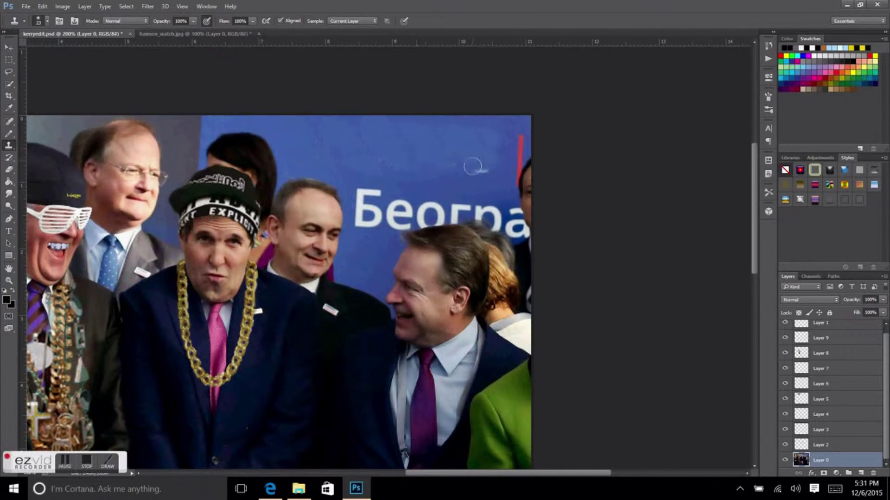
- Cover the lower banner letters and leftover letter traces with sampled blue, using a smaller clone brush
{"action": "left_click", "coordinate": [365, 188], "text": "alt"}
{"action": "mouse_move", "coordinate": [362, 195]}
{"action": "left_mouse_down"}
{"action": "mouse_move", "coordinate": [371, 231]}
{"action": "mouse_move", "coordinate": [408, 241]}
{"action": "mouse_move", "coordinate": [381, 201]}
{"action": "mouse_move", "coordinate": [388, 213]}
{"action": "left_mouse_up"}
{"action": "right_click", "coordinate": [294, 137]}
{"action": "key", "text": "Return"}
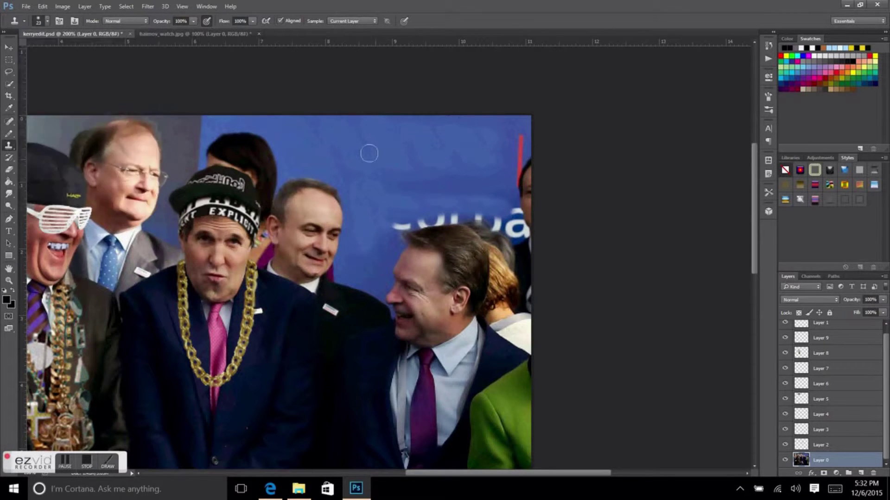
{"action": "left_click", "coordinate": [315, 132], "text": "alt"}
{"action": "mouse_move", "coordinate": [391, 196]}
{"action": "left_mouse_down"}
{"action": "mouse_move", "coordinate": [425, 180]}
{"action": "mouse_move", "coordinate": [503, 172]}
{"action": "left_mouse_up"}
{"action": "left_click", "coordinate": [48, 20]}
{"action": "key", "text": "Return"}
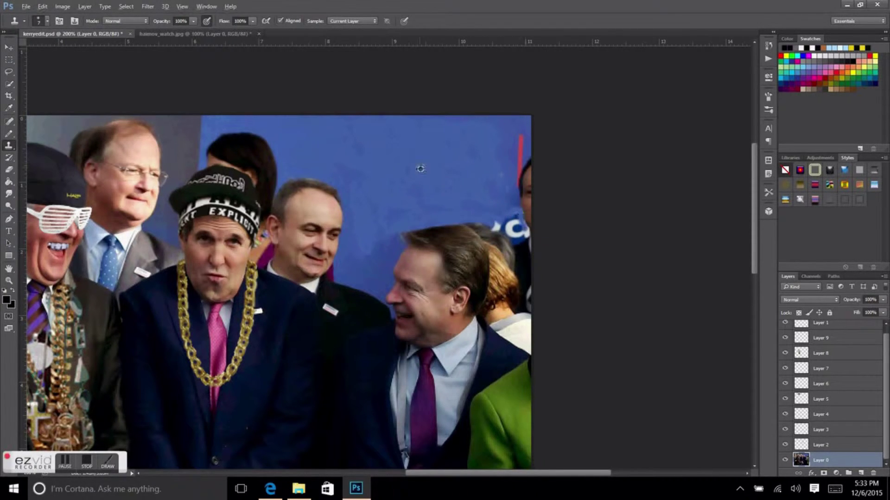
- Dismiss the crop framing on the collage
{"action": "key", "text": "c"}
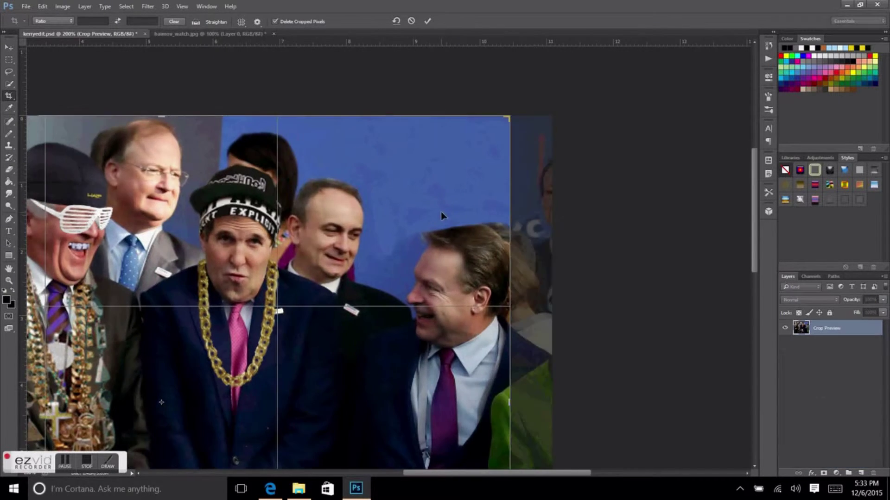
{"action": "left_click_drag", "start_coordinate": [28, 296], "coordinate": [46, 316]}
{"action": "key", "text": "Return"}
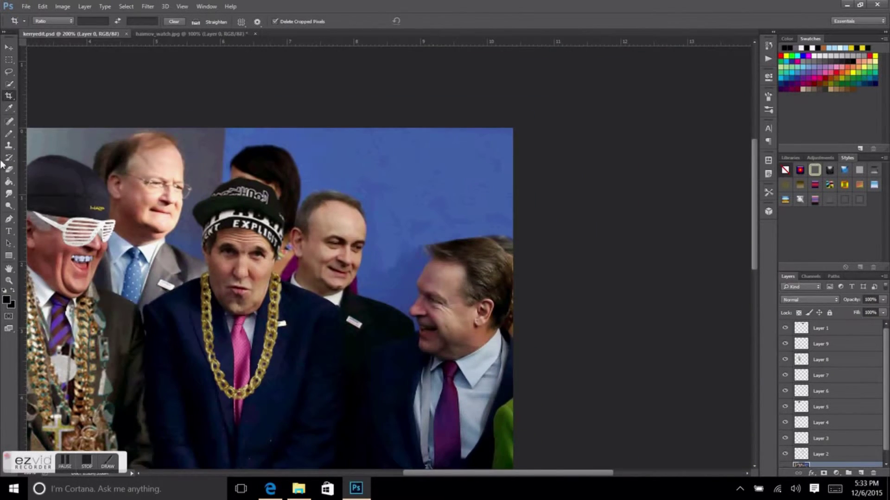
- Even out the blue backdrop with a larger soft clone brush, then smooth it with Smudge
{"action": "key", "text": "s"}
{"action": "left_click", "coordinate": [46, 22]}
{"action": "left_click", "coordinate": [52, 124]}
{"action": "left_click", "coordinate": [421, 213]}
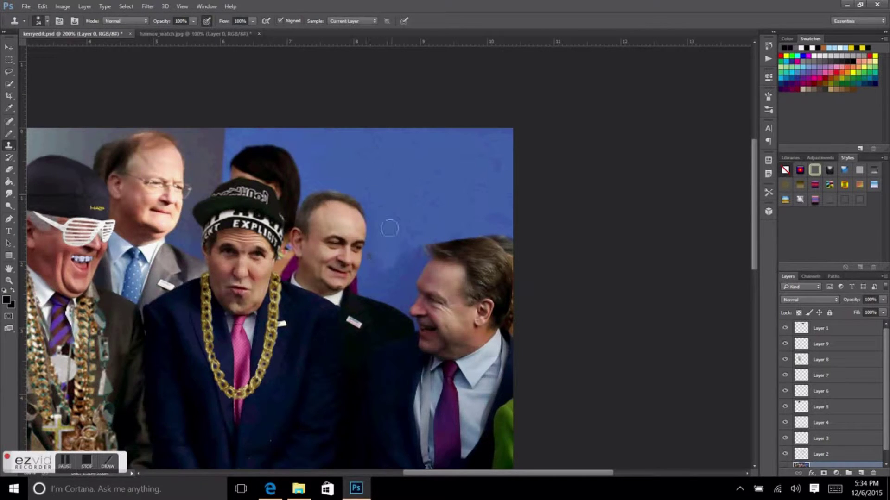
{"action": "mouse_move", "coordinate": [408, 248]}
{"action": "left_mouse_down"}
{"action": "mouse_move", "coordinate": [404, 285]}
{"action": "mouse_move", "coordinate": [384, 297]}
{"action": "left_mouse_up"}
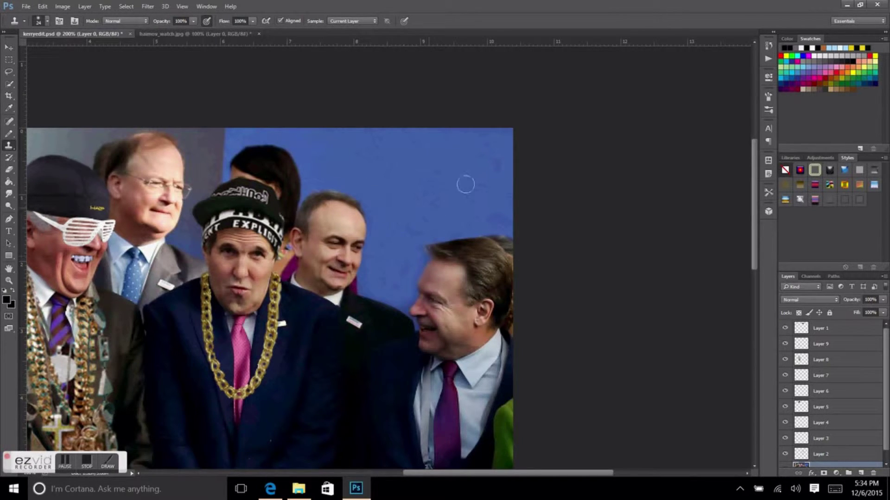
{"action": "key", "text": "r"}
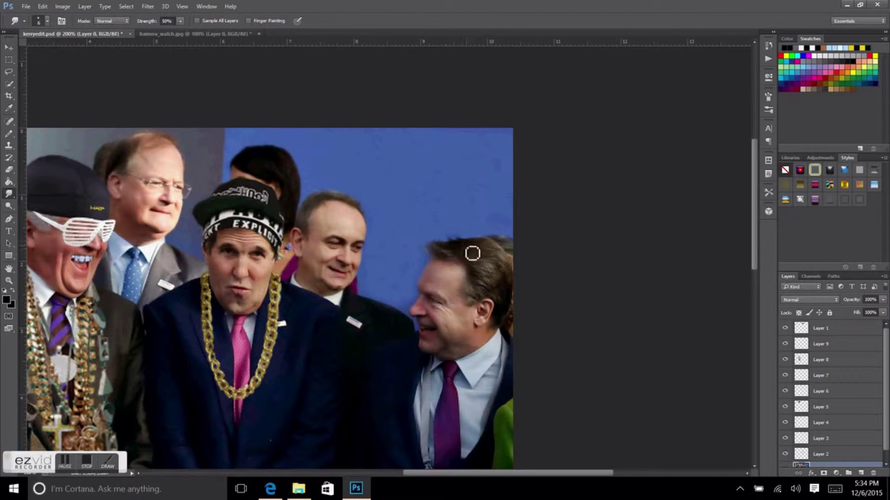
{"action": "left_click_drag", "start_coordinate": [487, 240], "coordinate": [45, 127]}
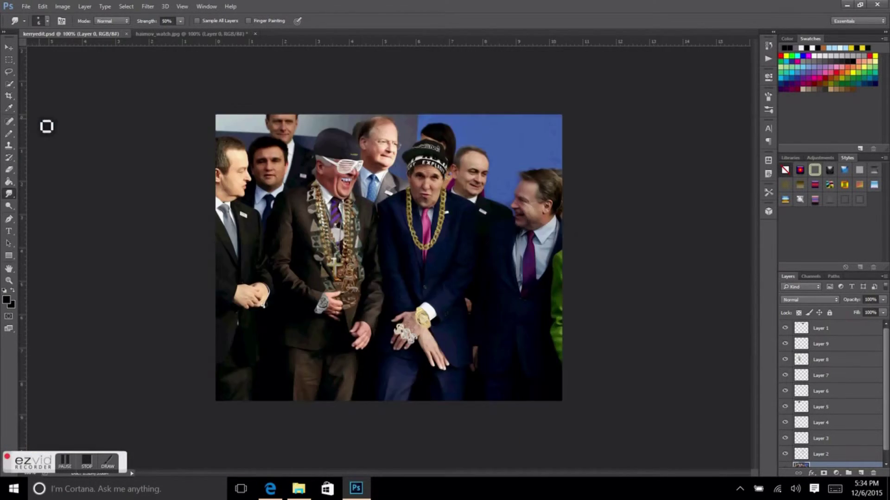
{"action": "key", "text": "s"}
{"action": "left_click", "coordinate": [46, 21]}
{"action": "double_click", "coordinate": [23, 79]}
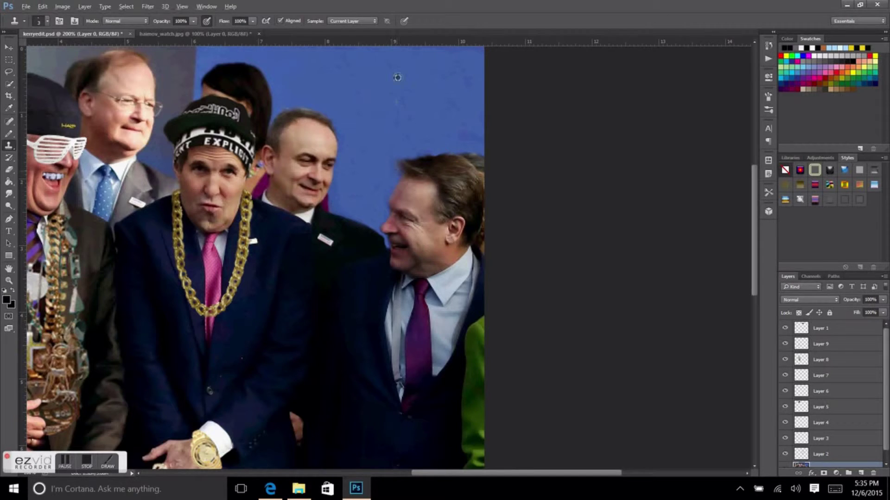
{"action": "key", "text": "t"}
{"action": "left_click", "coordinate": [330, 23]}
- Type white 'Free Style' text at the top of the photo
{"action": "key", "text": "Return"}
{"action": "left_click", "coordinate": [341, 78]}
{"action": "type", "text": "Free Style"}
{"action": "key", "text": "ctrl+Return"}
- Tilt the Free Style text slightly and shift it left with Free Transform
{"action": "key", "text": "v"}
{"action": "key", "text": "ctrl+t"}
{"action": "key", "text": "ctrl+minus"}
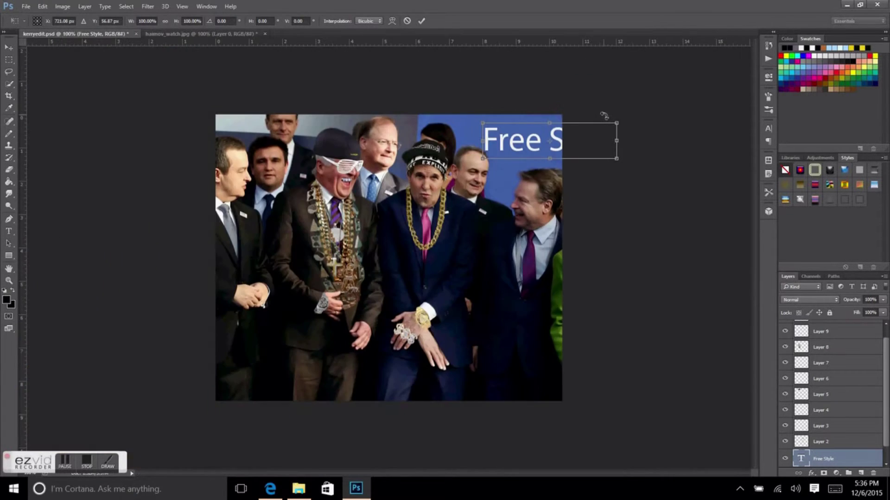
{"action": "key", "text": "ctrl+plus"}
{"action": "left_click_drag", "start_coordinate": [711, 116], "coordinate": [707, 139]}
{"action": "left_click_drag", "start_coordinate": [556, 149], "coordinate": [536, 148]}
{"action": "key", "text": "Return"}
- Rasterize the Free Style layer and move it onto the blue banner
{"action": "key", "text": "e"}
{"action": "right_click", "coordinate": [823, 459]}
{"action": "left_click", "coordinate": [715, 163]}
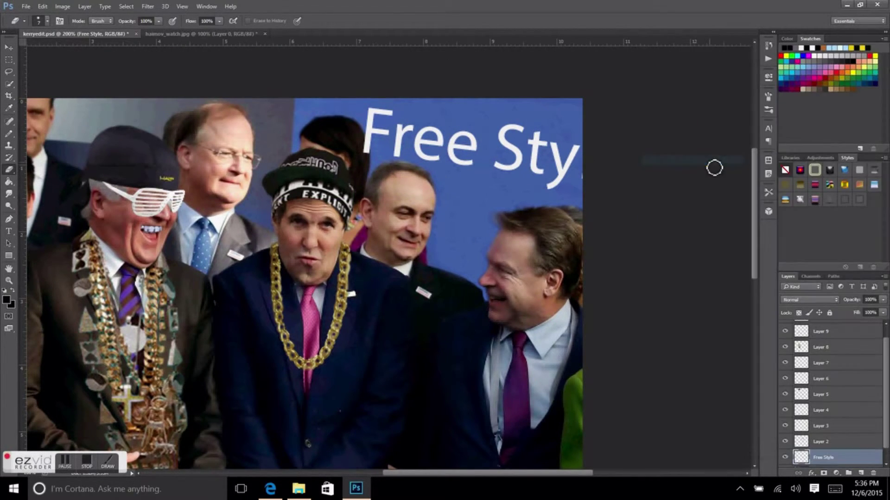
{"action": "key", "text": "v"}
{"action": "left_click_drag", "start_coordinate": [561, 134], "coordinate": [562, 143]}
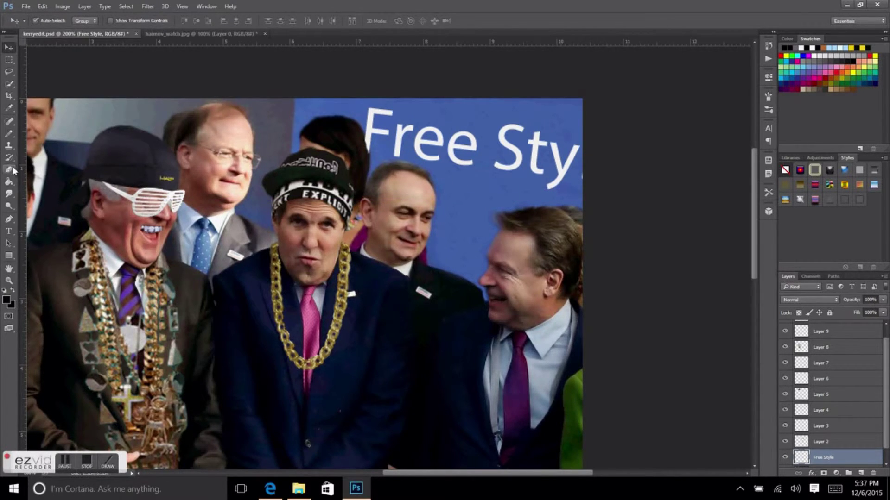
{"action": "mouse_move", "coordinate": [424, 156]}
{"action": "left_mouse_down"}
{"action": "mouse_move", "coordinate": [466, 158]}
{"action": "mouse_move", "coordinate": [402, 112]}
{"action": "left_mouse_up"}
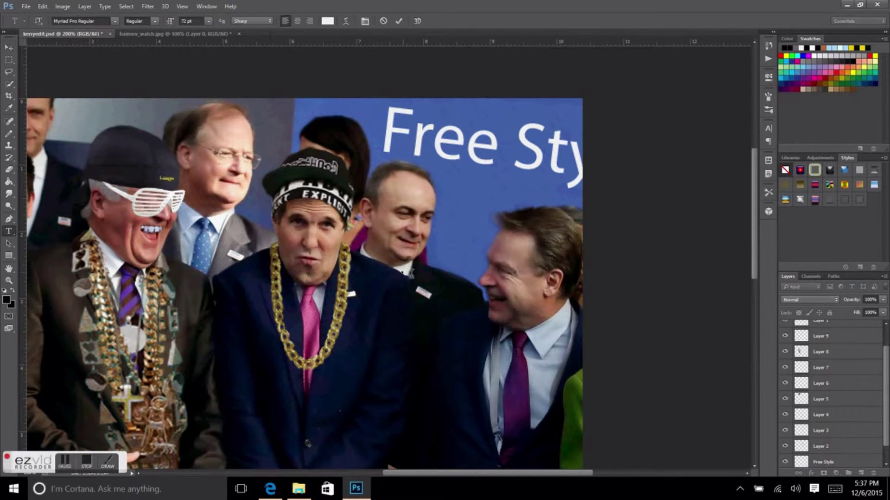
{"action": "type", "text": "Rap"}
- Place the Rap text under Free Style and rasterize its layer
{"action": "left_click_drag", "start_coordinate": [426, 255], "coordinate": [449, 200]}
{"action": "right_click", "coordinate": [825, 329]}
{"action": "left_click", "coordinate": [617, 184]}
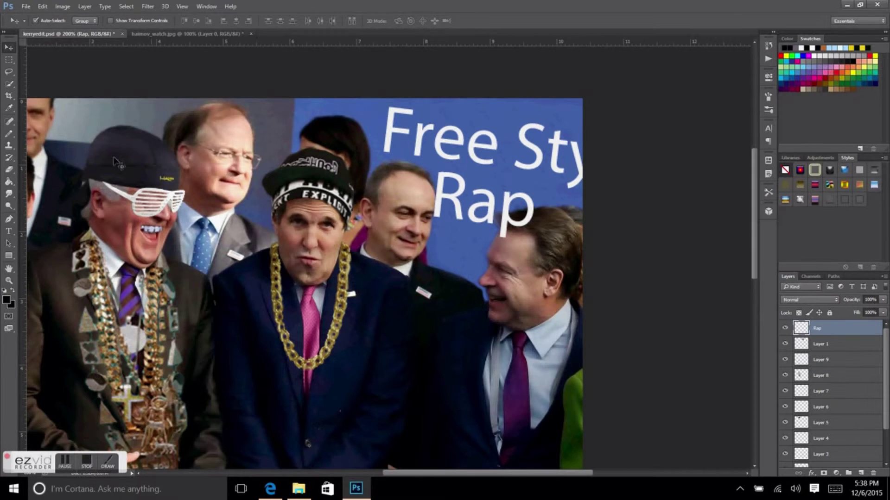
{"action": "key", "text": "e"}
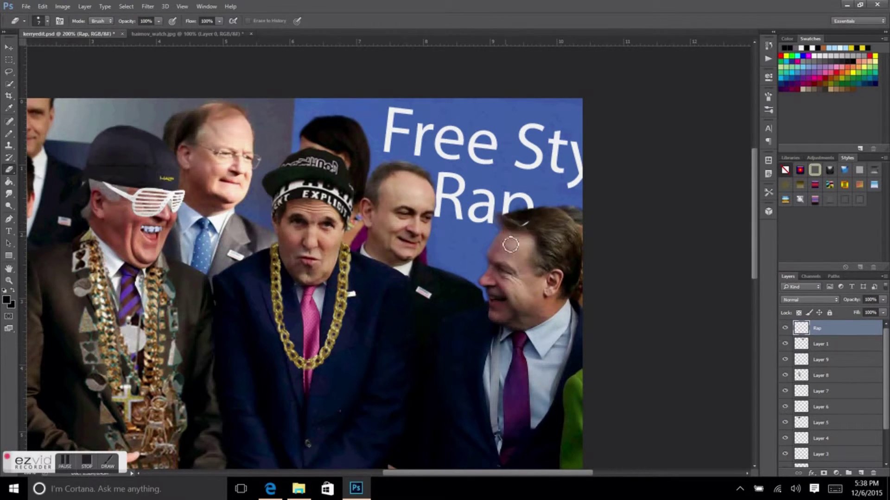
- Apply a Gaussian Blur to the Rap layer
{"action": "key", "text": "v"}
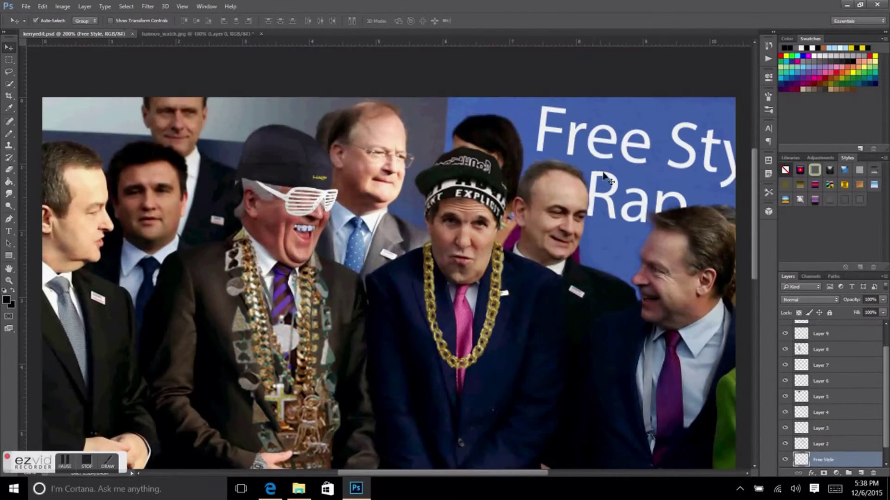
{"action": "scroll", "coordinate": [829, 393], "scroll_direction": "up", "scroll_amount": 2}
{"action": "left_click", "coordinate": [820, 328]}
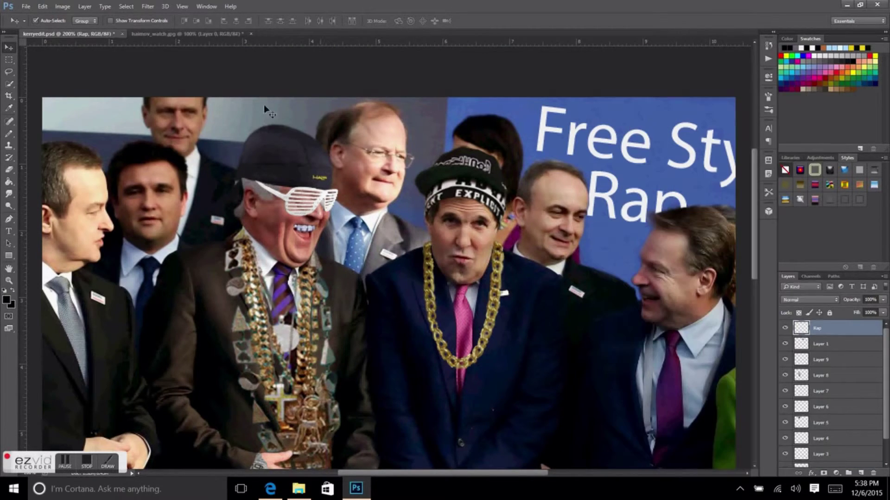
{"action": "left_click", "coordinate": [147, 6]}
{"action": "left_click", "coordinate": [109, 179]}
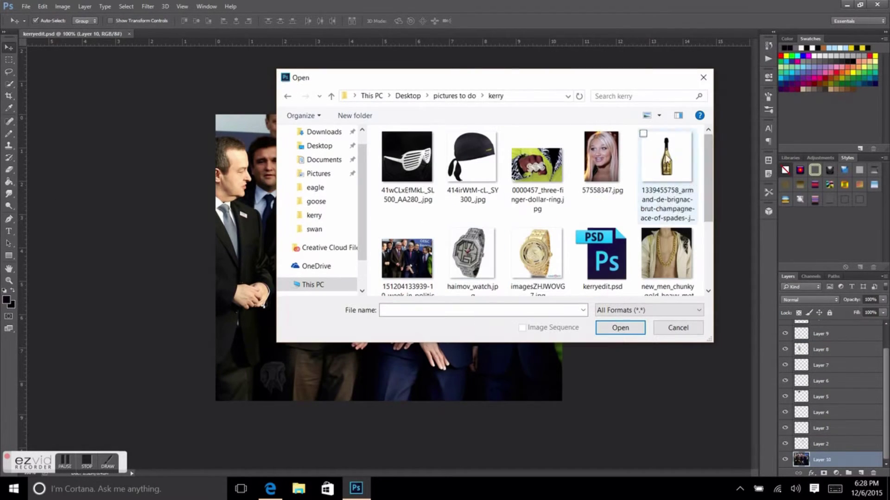
- Open the champagne image, quick-select the bottle at brush size 21, and drag it into the group photo
{"action": "double_click", "coordinate": [665, 160]}
{"action": "key", "text": "w"}
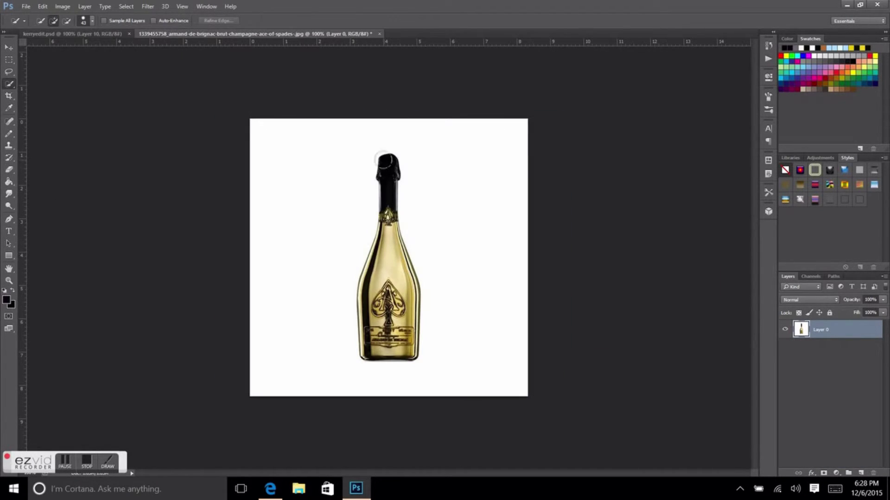
{"action": "left_click", "coordinate": [92, 21]}
{"action": "left_click_drag", "start_coordinate": [385, 232], "coordinate": [417, 296]}
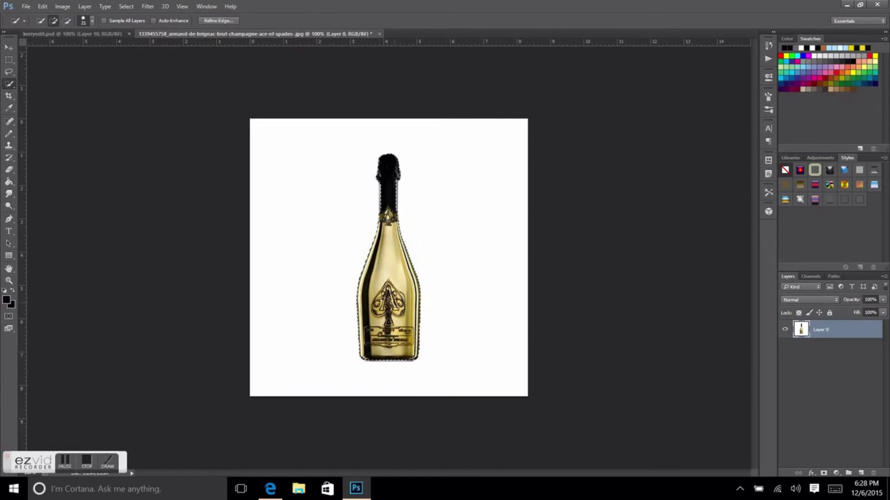
{"action": "left_click", "coordinate": [9, 47]}
{"action": "left_click_drag", "start_coordinate": [390, 260], "coordinate": [74, 33]}
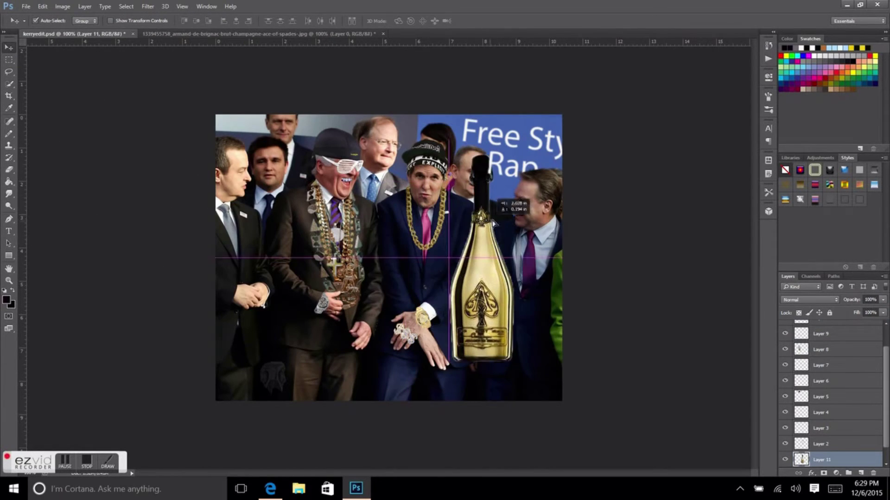
- Move the bottle layer left, bring it to the top, and shrink it beside the man's hand
{"action": "key", "text": "e"}
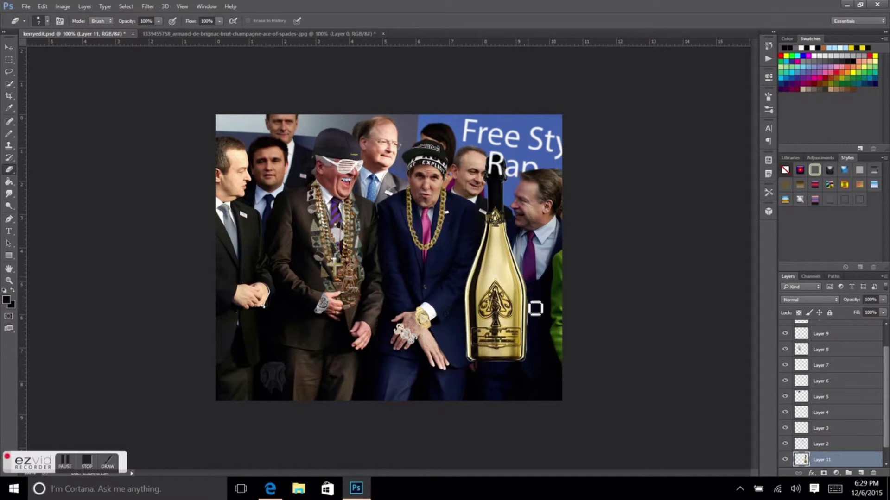
{"action": "left_click", "coordinate": [8, 48]}
{"action": "left_click_drag", "start_coordinate": [492, 259], "coordinate": [262, 269]}
{"action": "key", "text": "ctrl+shift+bracketright"}
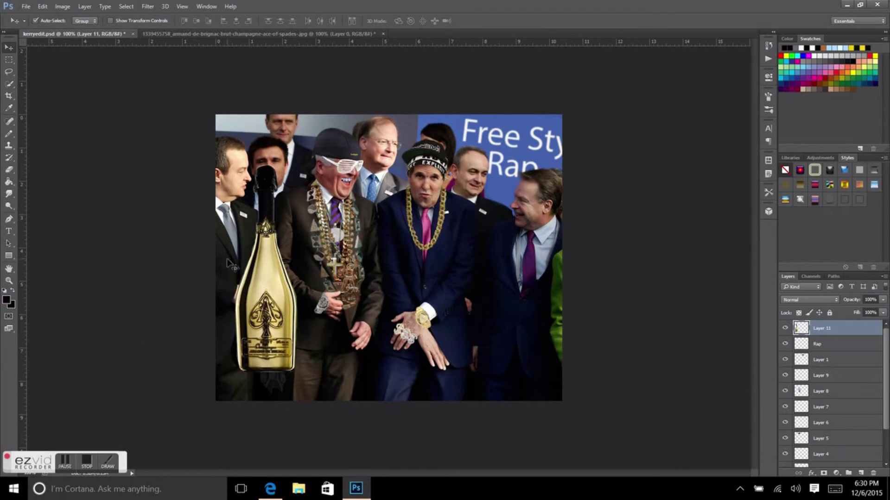
{"action": "key", "text": "ctrl+z"}
{"action": "left_click_drag", "start_coordinate": [248, 325], "coordinate": [320, 325]}
{"action": "scroll", "coordinate": [334, 324], "scroll_direction": "up", "scroll_amount": 5}
- Rotate the bottle about 13° and position it at the brown-suited man's hand
{"action": "key", "text": "ctrl+t"}
{"action": "left_click_drag", "start_coordinate": [484, 100], "coordinate": [417, 69]}
{"action": "left_click_drag", "start_coordinate": [327, 195], "coordinate": [336, 221]}
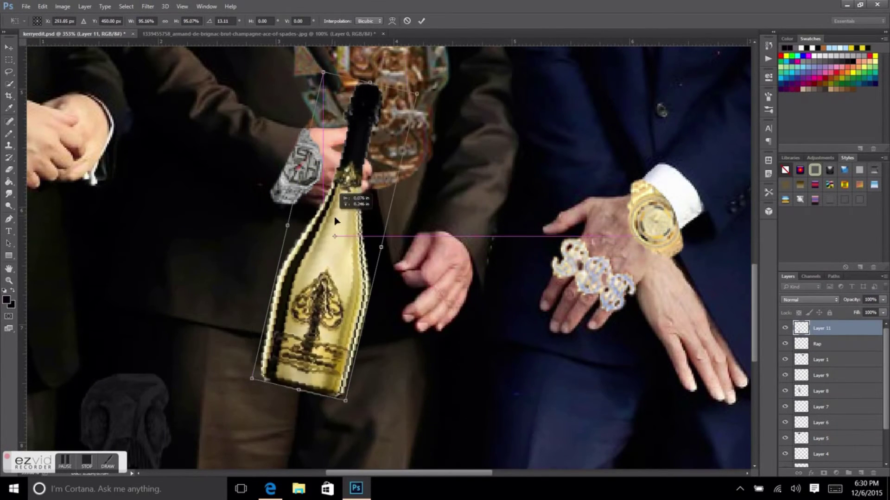
{"action": "scroll", "coordinate": [336, 222], "scroll_direction": "down", "scroll_amount": 3}
{"action": "key", "text": "Return"}
{"action": "mouse_move", "coordinate": [424, 288]}
{"action": "left_mouse_down"}
{"action": "mouse_move", "coordinate": [503, 303]}
{"action": "mouse_move", "coordinate": [433, 301]}
{"action": "left_mouse_up"}
{"action": "key", "text": "ctrl+t"}
{"action": "left_click_drag", "start_coordinate": [491, 186], "coordinate": [471, 102]}
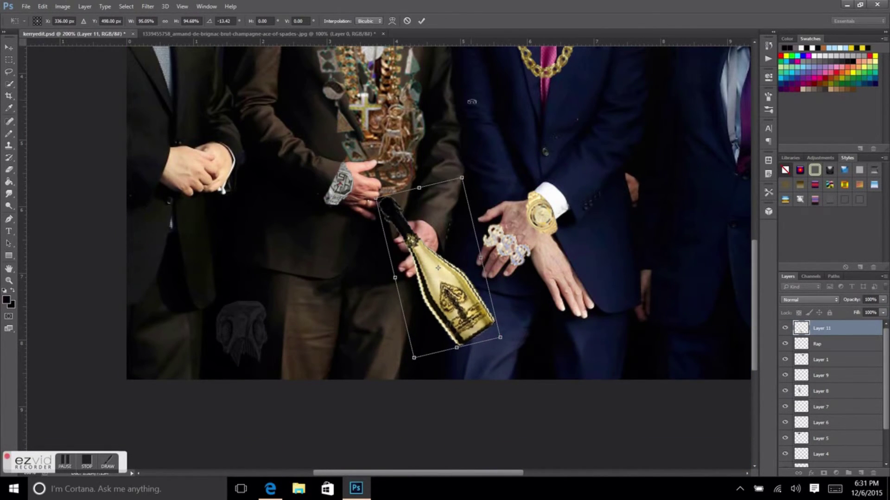
{"action": "key", "text": "Return"}
{"action": "key", "text": "z"}
{"action": "scroll", "coordinate": [391, 230], "scroll_direction": "up", "scroll_amount": 3}
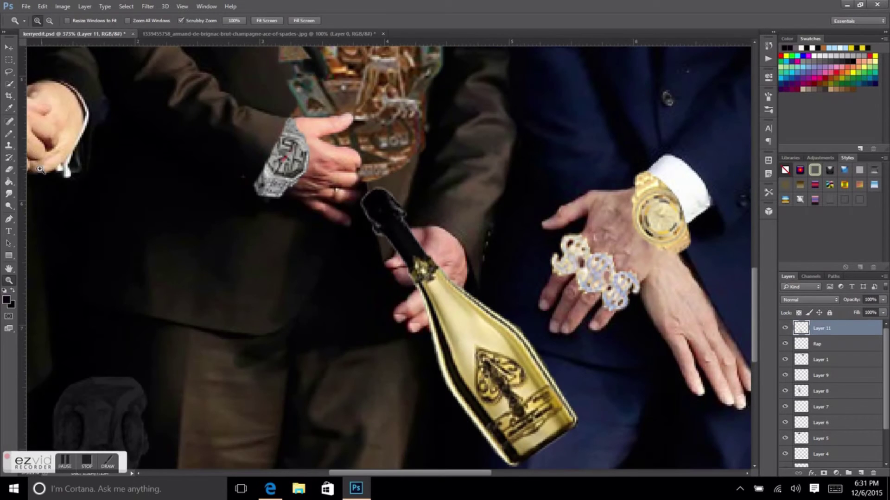
- Trim the bottle top and nudge the bottle up into the hand with a slight rotation
{"action": "key", "text": "e"}
{"action": "left_click", "coordinate": [47, 21]}
{"action": "left_click", "coordinate": [373, 223]}
{"action": "left_click_drag", "start_coordinate": [374, 223], "coordinate": [393, 191]}
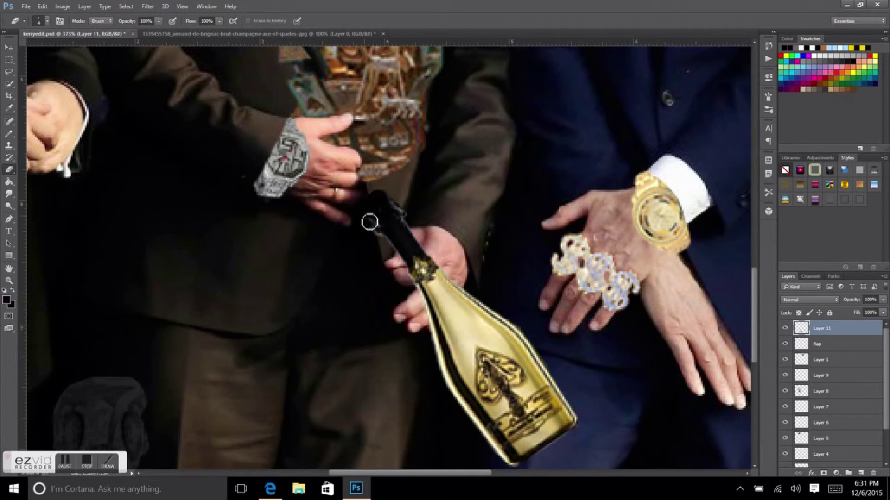
{"action": "key", "text": "ctrl+t"}
{"action": "left_click_drag", "start_coordinate": [464, 334], "coordinate": [466, 304]}
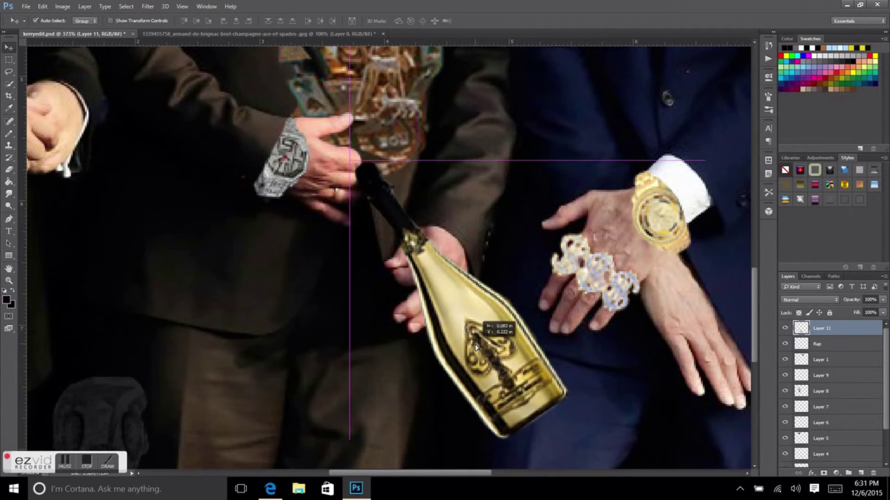
{"action": "left_click_drag", "start_coordinate": [593, 431], "coordinate": [579, 451]}
{"action": "left_click", "coordinate": [421, 21]}
- Lower Layer 11's opacity, erase the bottle where the fingers overlap, and restore 100% opacity
{"action": "key", "text": "1"}
{"action": "key", "text": "9"}
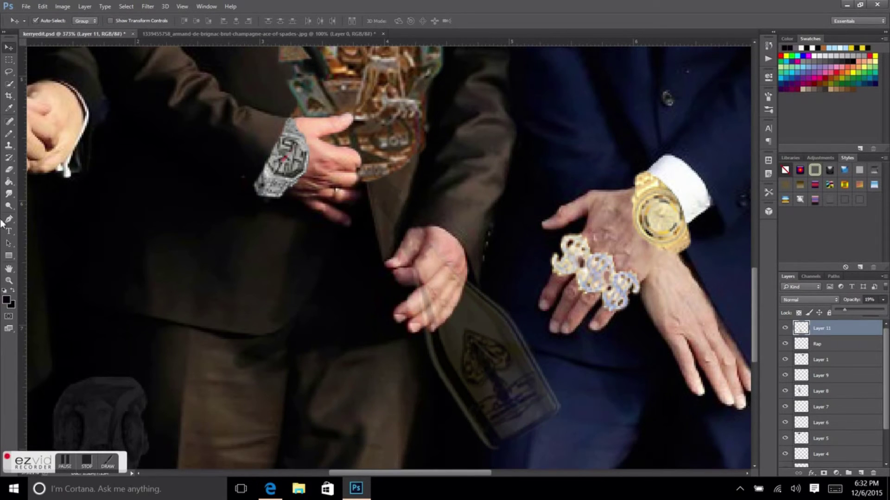
{"action": "key", "text": "e"}
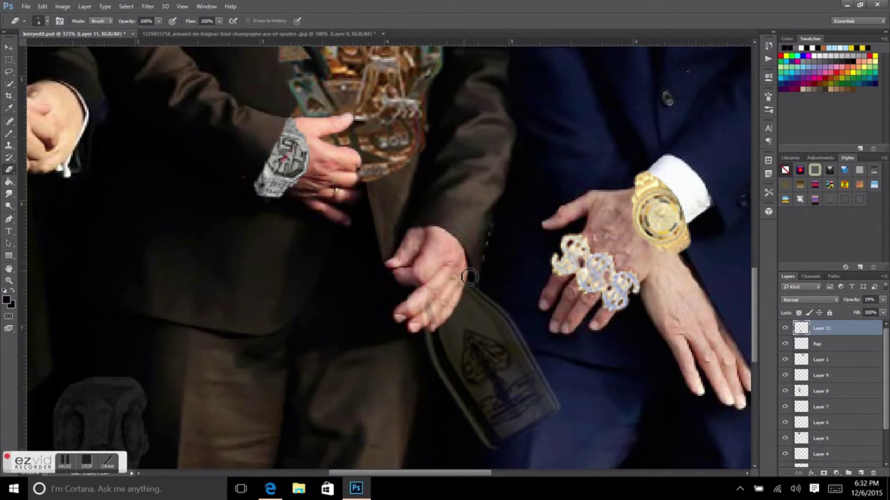
{"action": "key", "text": "5"}
{"action": "key", "text": "5"}
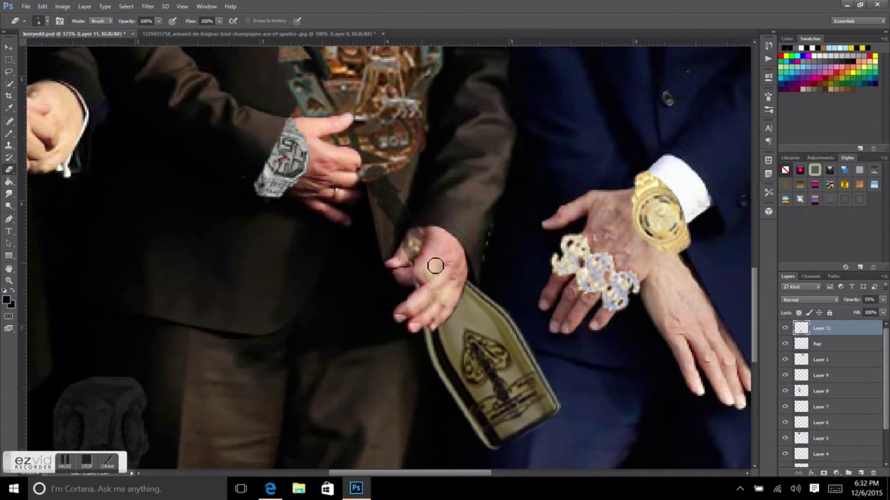
{"action": "key", "text": "0"}
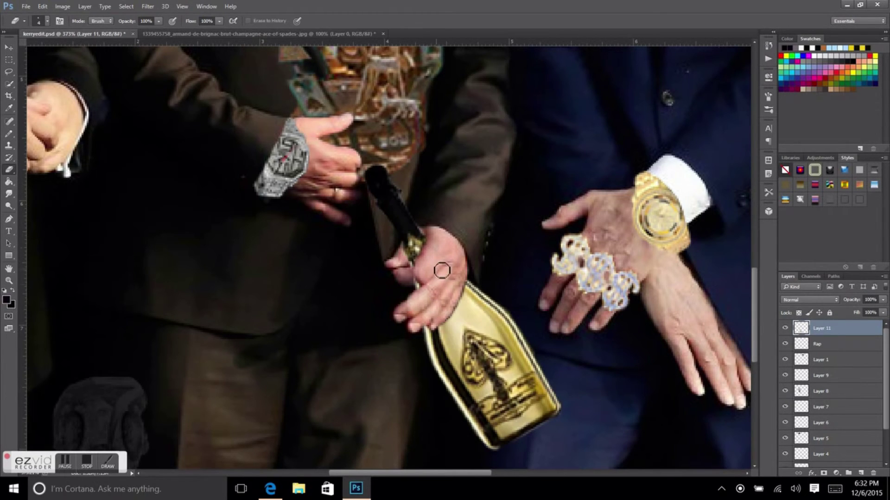
{"action": "left_click_drag", "start_coordinate": [462, 281], "coordinate": [422, 308]}
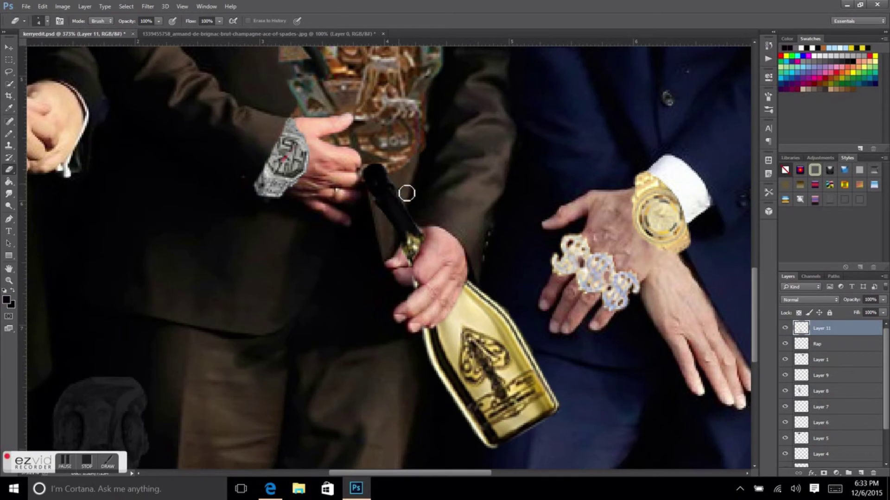
{"action": "key", "text": "ctrl+minus"}
{"action": "key", "text": "ctrl+minus"}
{"action": "key", "text": "ctrl+minus"}
{"action": "key", "text": "v"}
{"action": "left_click", "coordinate": [62, 6]}
- Apply a small-radius Gaussian Blur to the bottle on Layer 11 and fit the photo on screen
{"action": "left_click", "coordinate": [108, 179]}
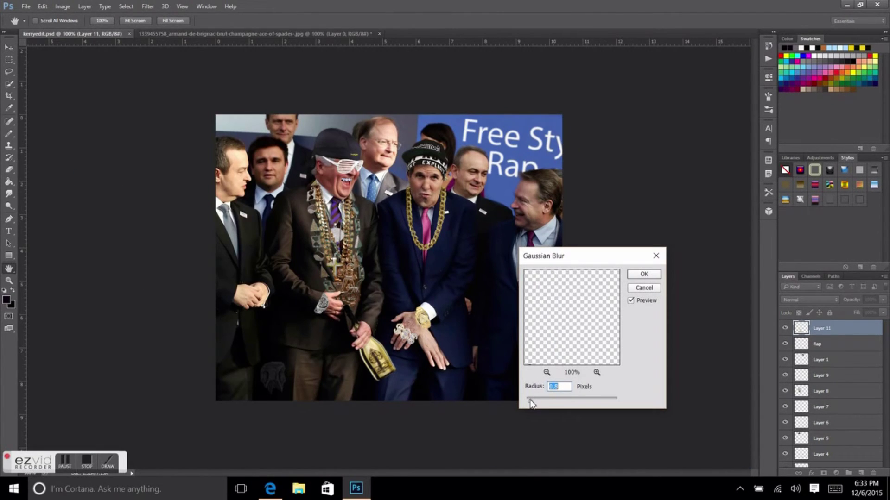
{"action": "key", "text": "Return"}
{"action": "key", "text": "ctrl+0"}
{"action": "key", "text": "v"}
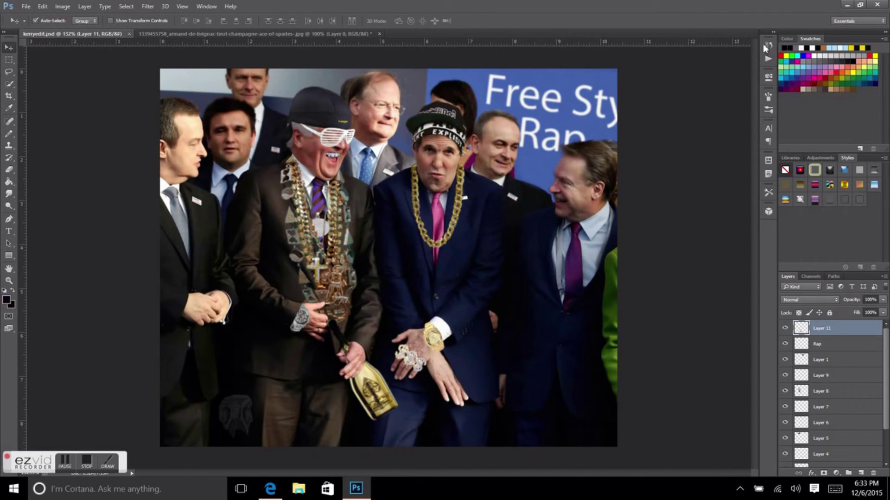